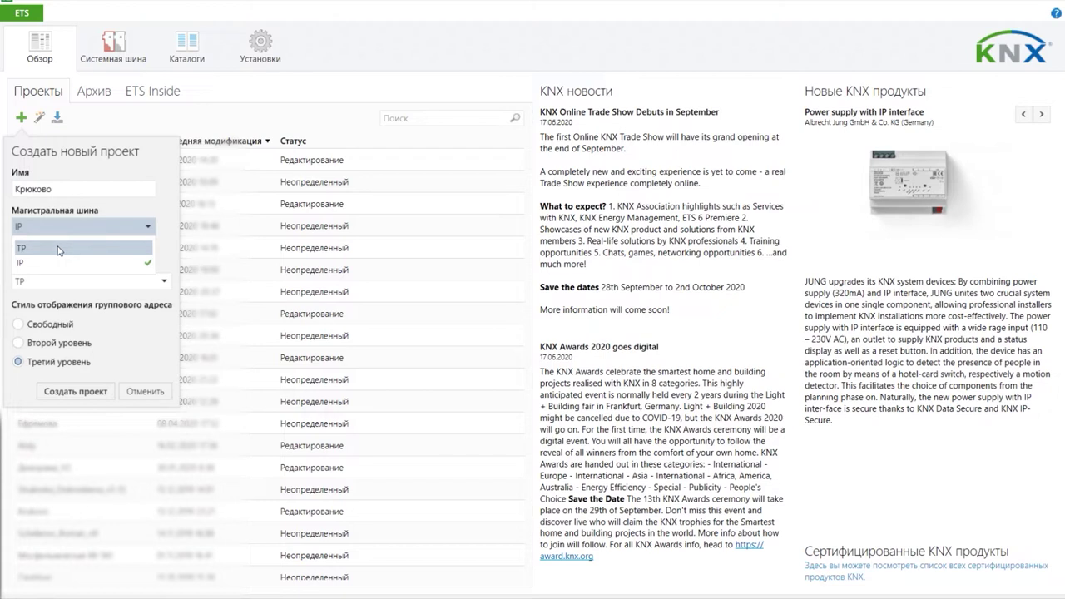
Step: Keep TP as the backbone medium and leave line 1.1 creation enabled
left_click(58, 250)
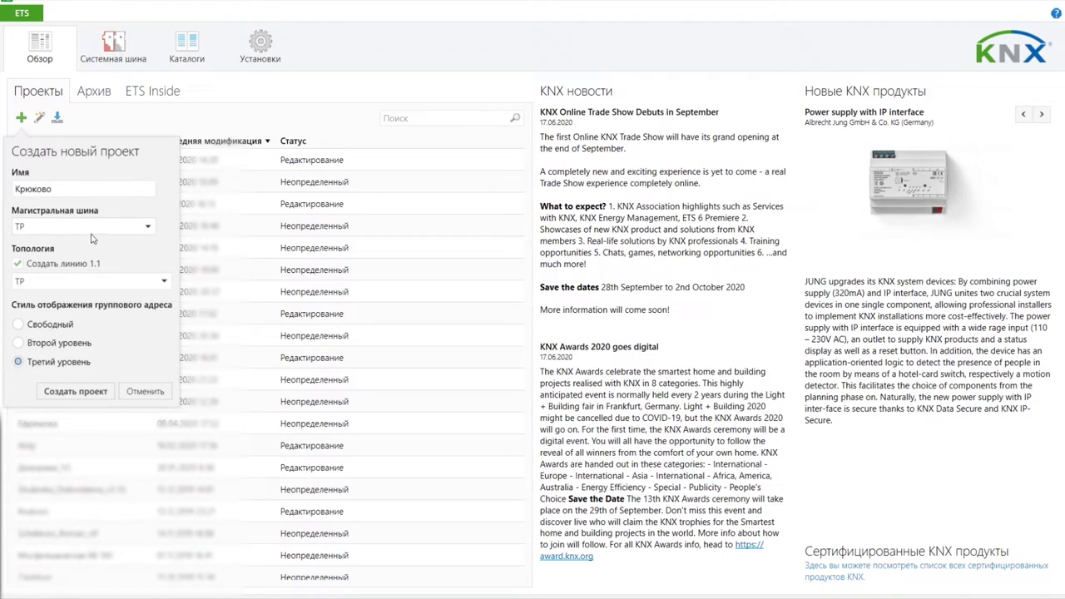
left_click(149, 230)
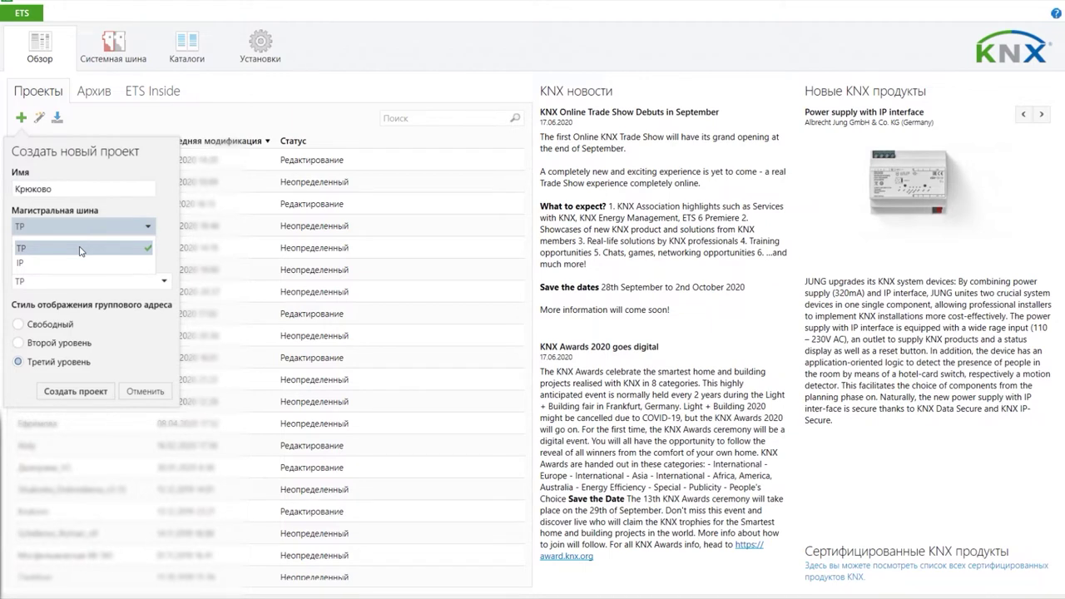
left_click(80, 248)
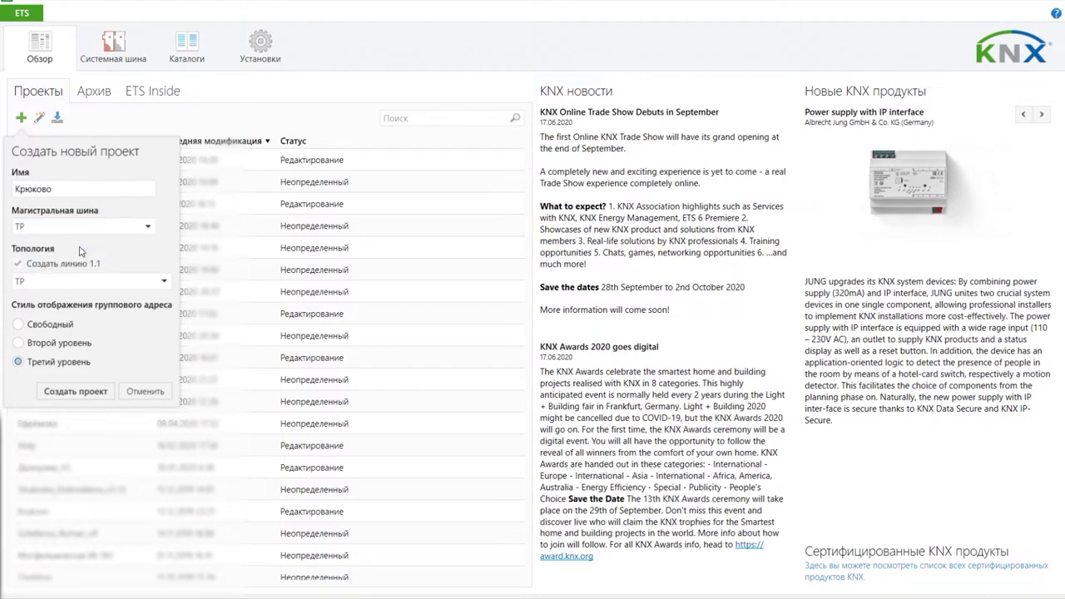
left_click(17, 263)
left_click(16, 263)
left_click(90, 283)
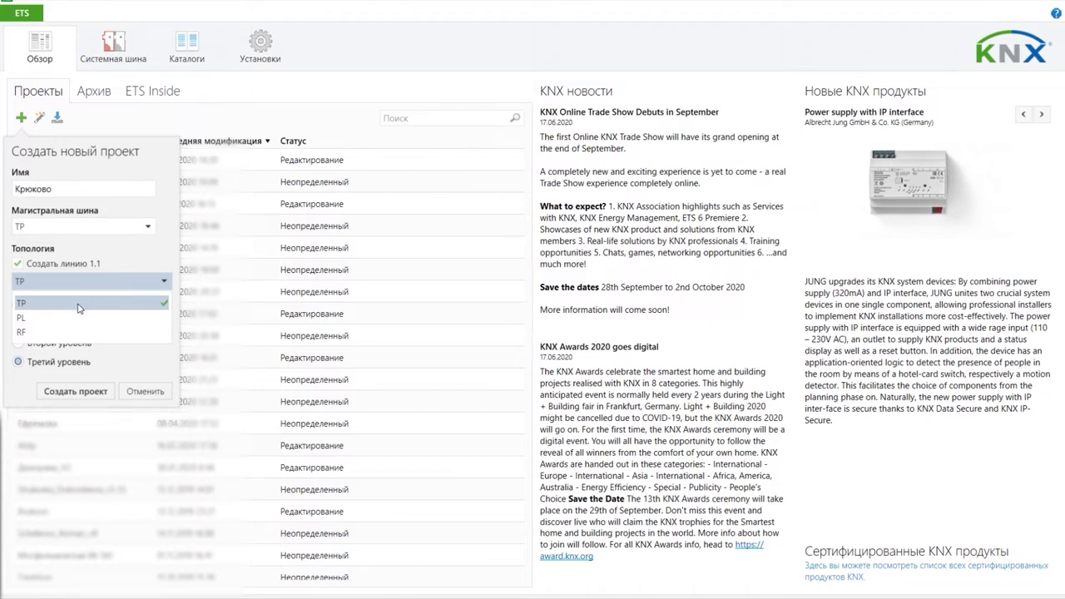
Step: Try PL and RF for line 1.1, settle on TP, then select two-level group addresses
left_click(80, 317)
left_click(80, 281)
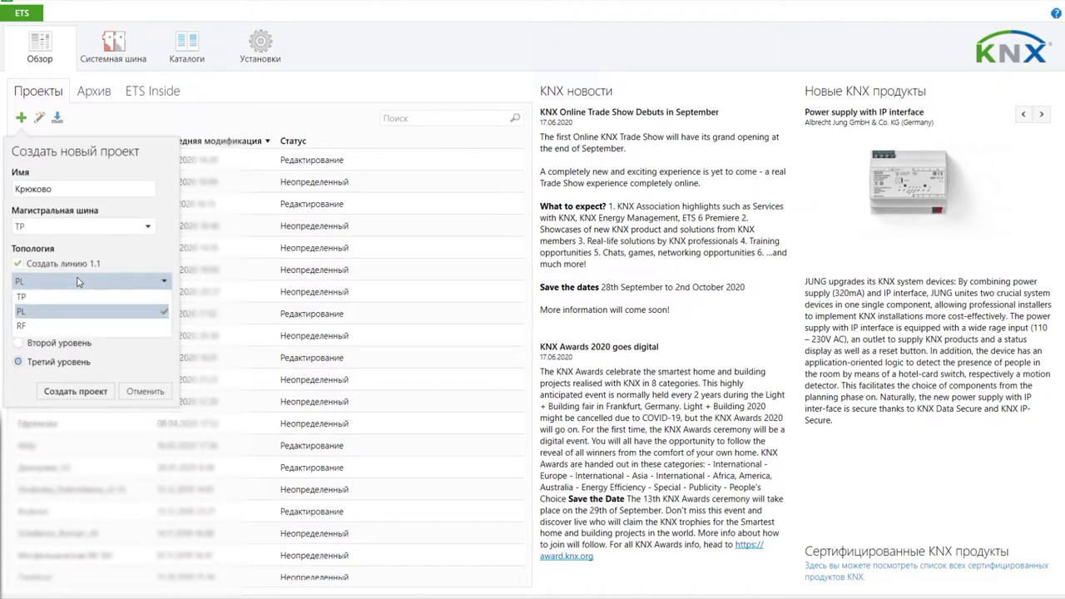
left_click(90, 333)
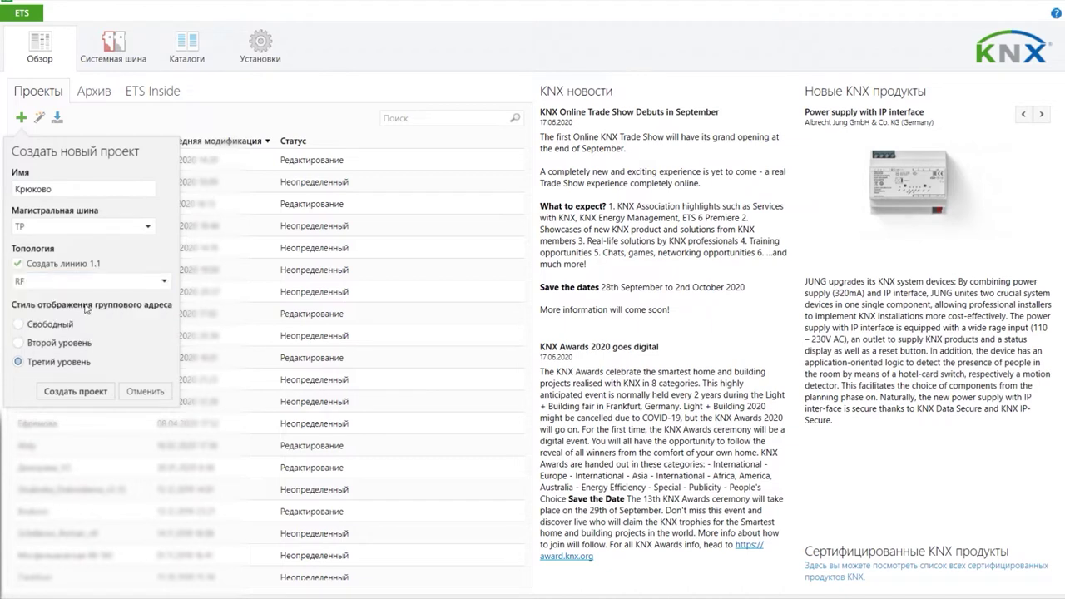
left_click(80, 283)
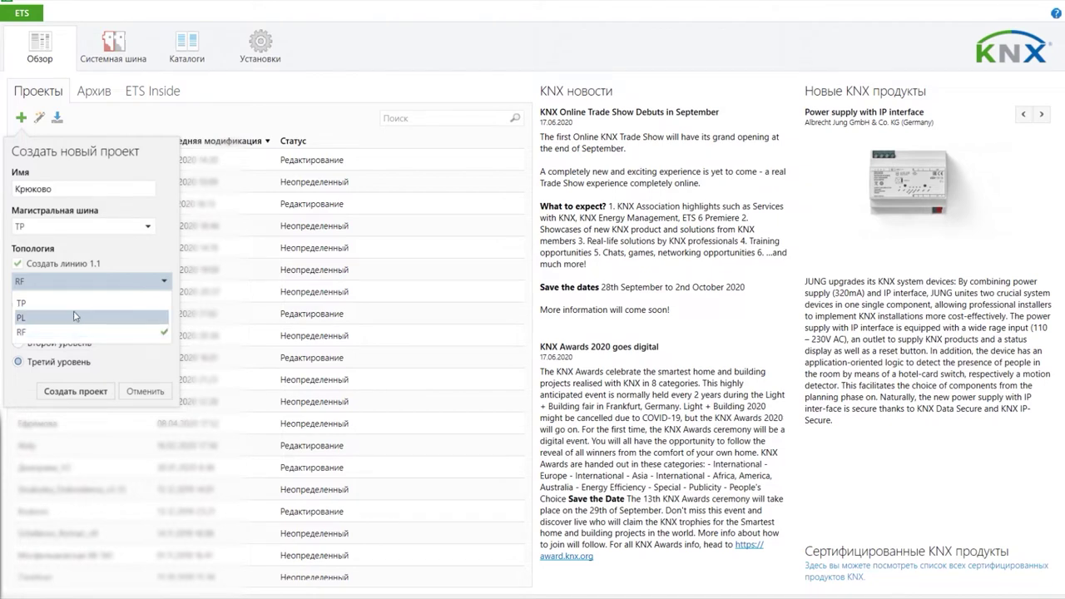
left_click(74, 304)
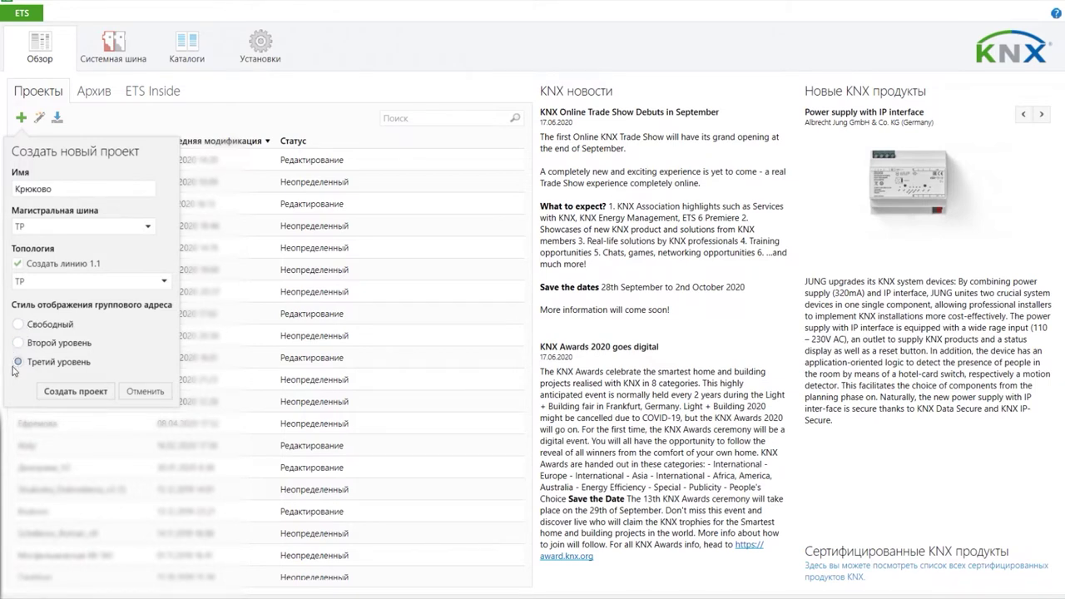
left_click(18, 342)
Step: Restore three-level group addresses, create Крюково, close it and view its details
left_click(68, 371)
left_click(83, 392)
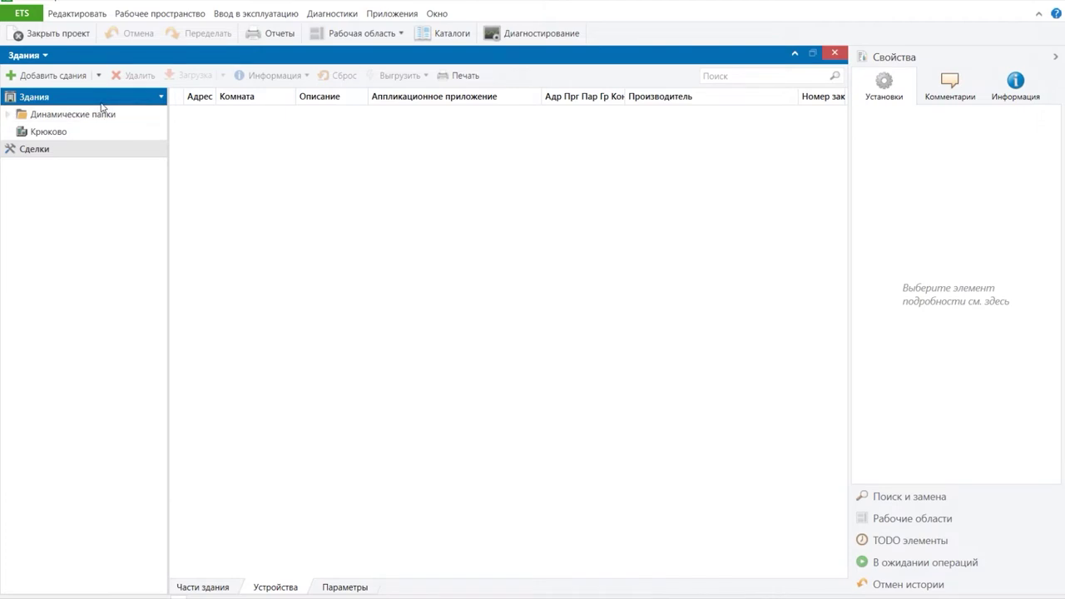
left_click(48, 33)
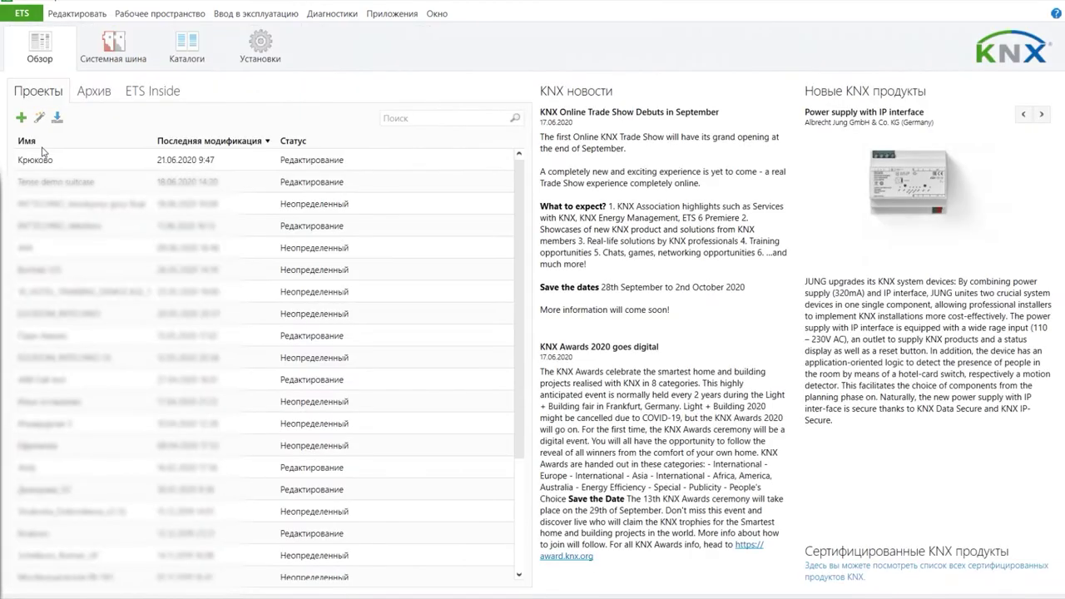
left_click(51, 166)
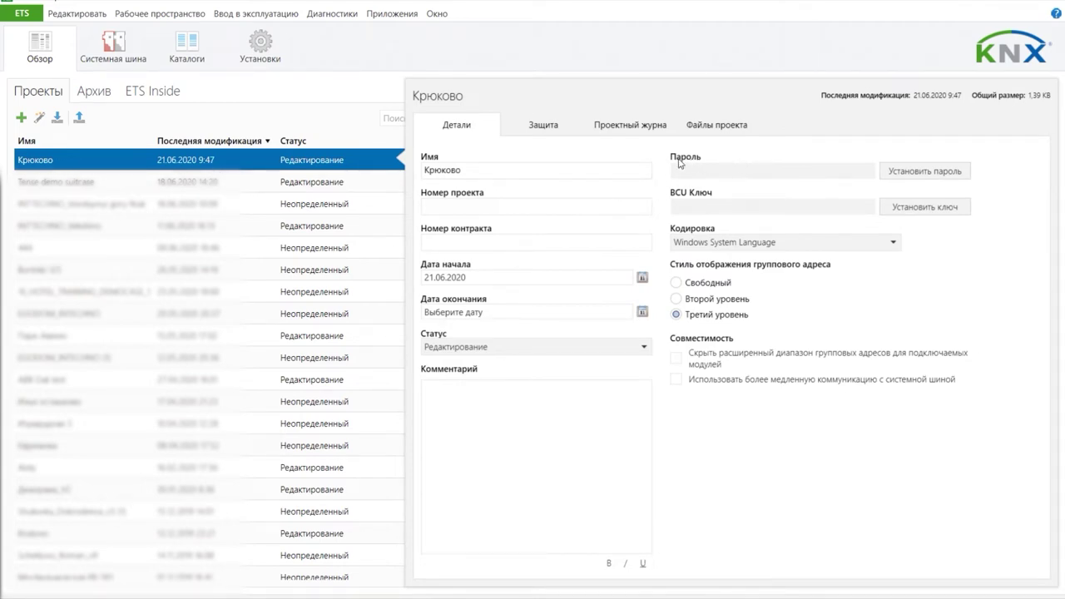
Step: Enter project number 123 and contract number 39
left_click(466, 171)
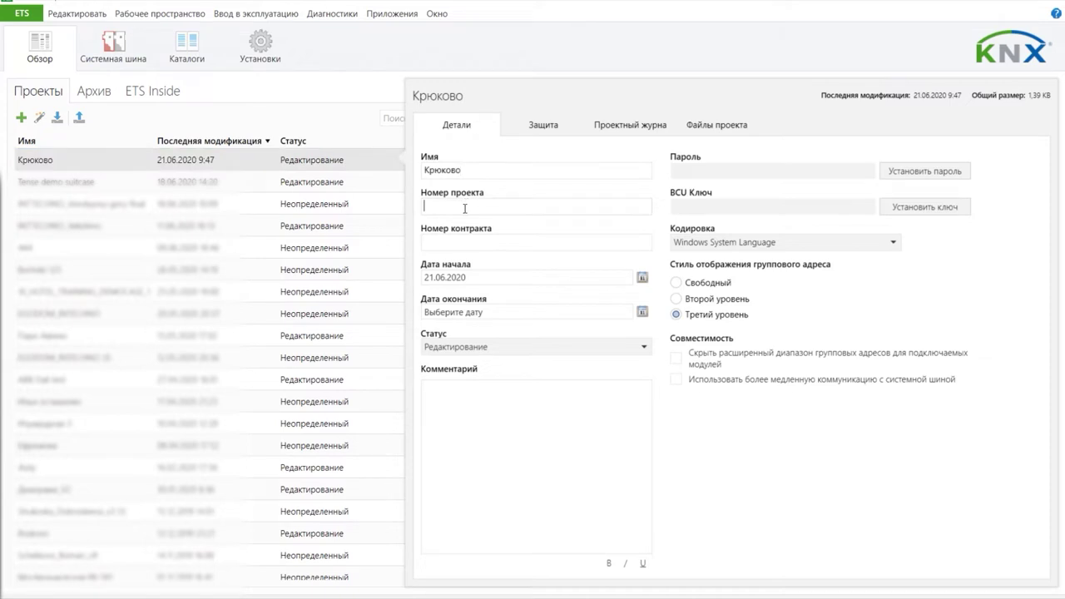
type("123")
left_click(453, 241)
type("39")
Step: Set the project end date to 30.07.2020 from the calendar
left_click(479, 277)
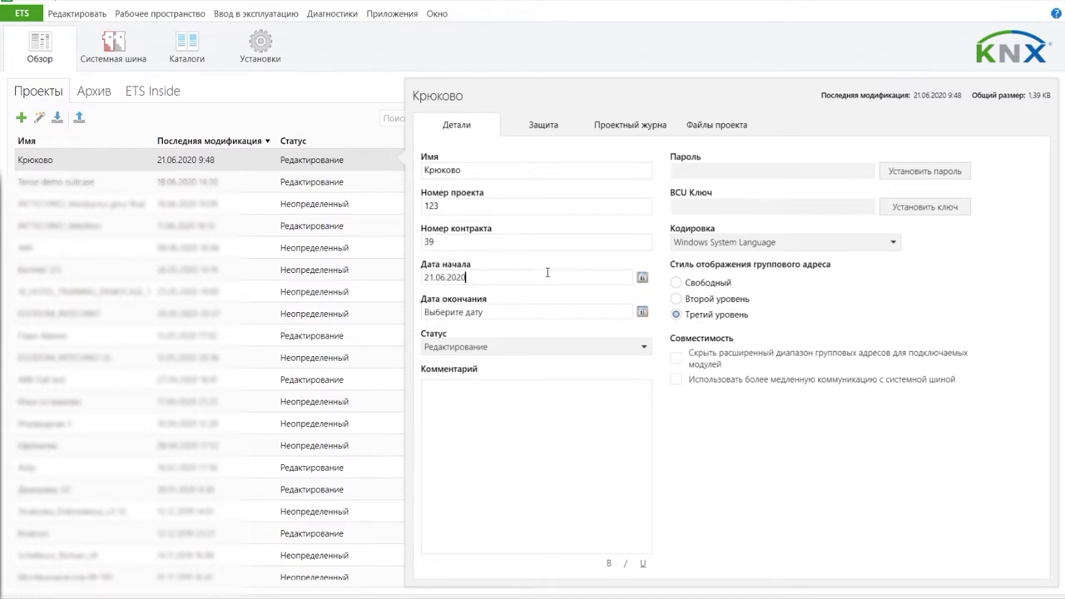
left_click(641, 279)
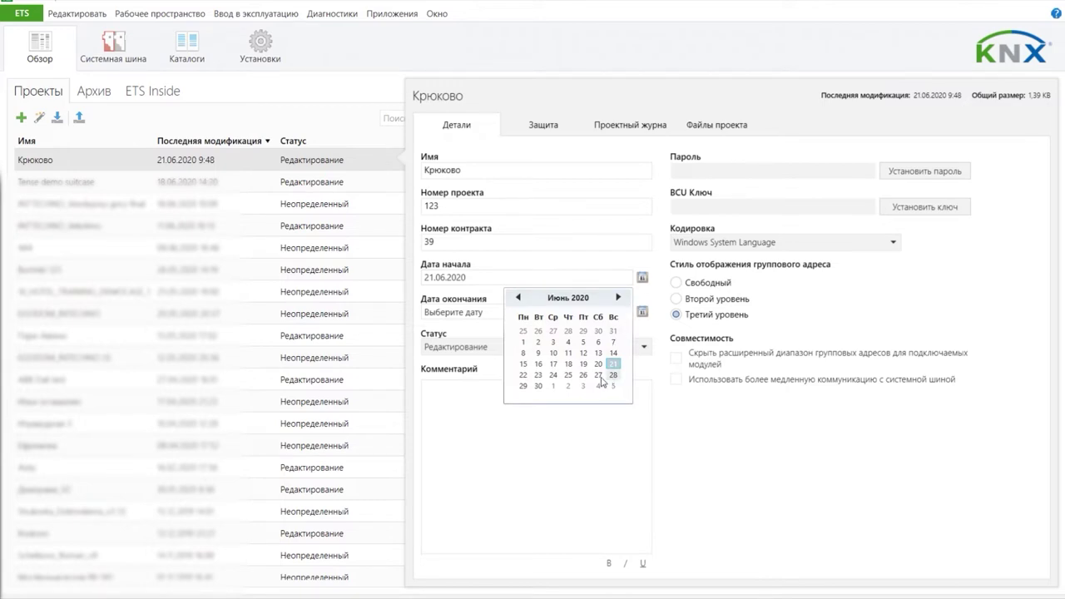
left_click(473, 314)
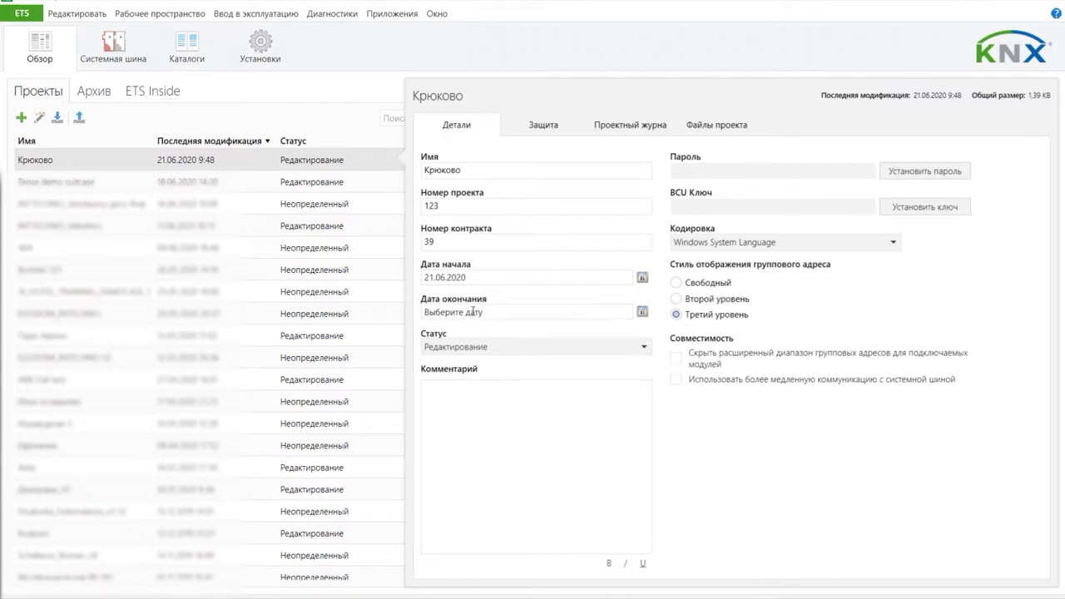
left_click(643, 313)
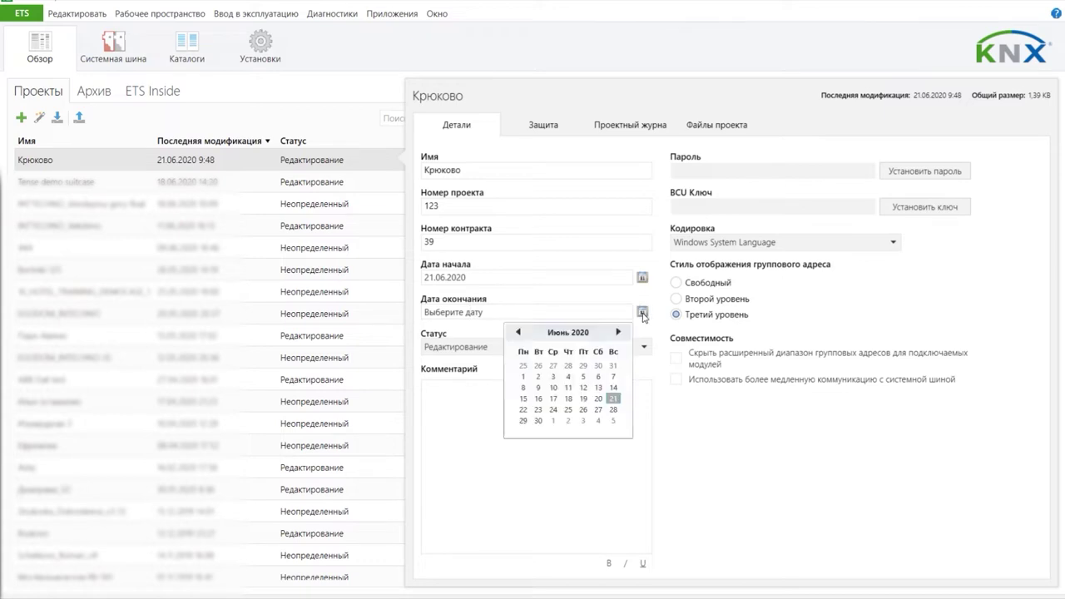
left_click(614, 411)
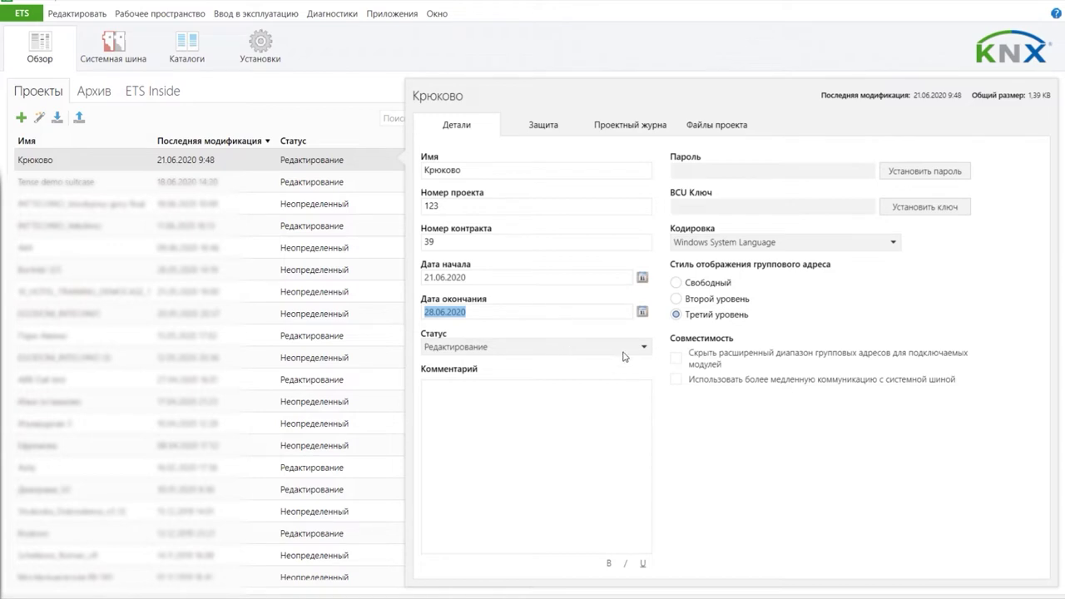
left_click(643, 312)
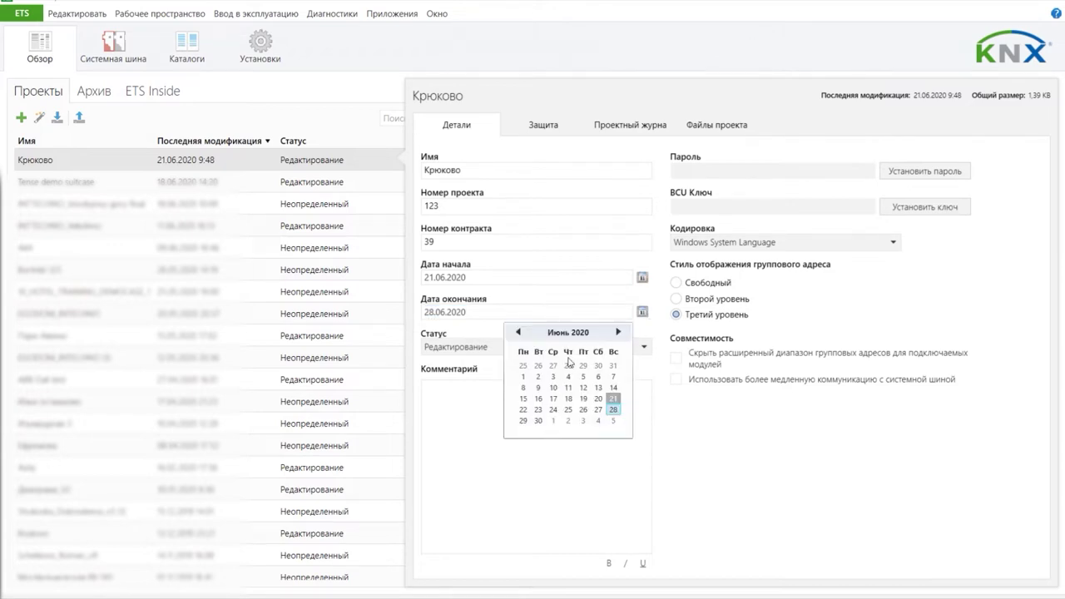
left_click(618, 332)
left_click(569, 409)
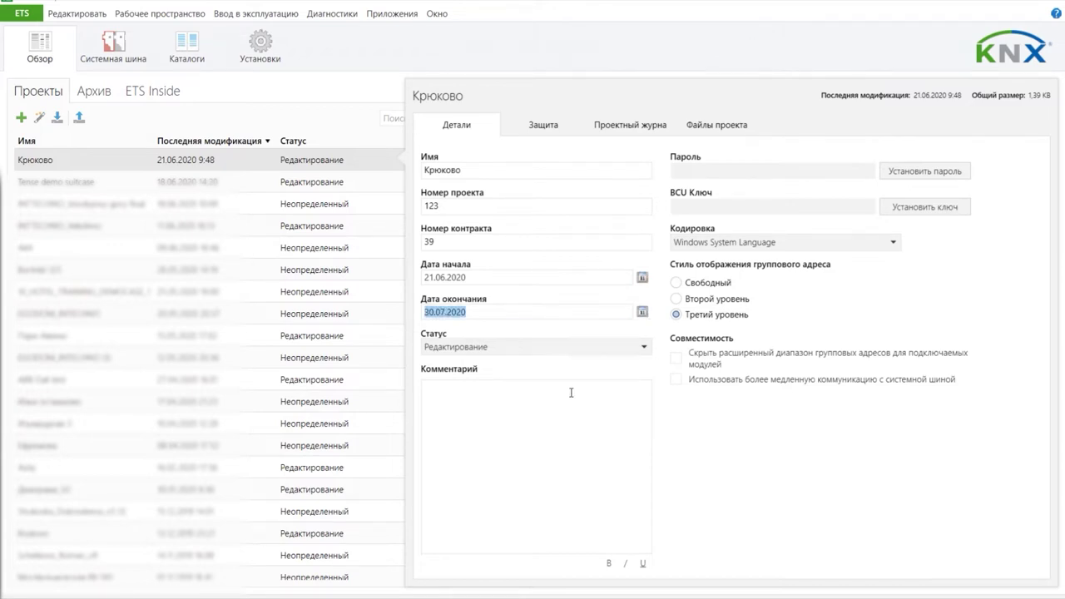
left_click(462, 352)
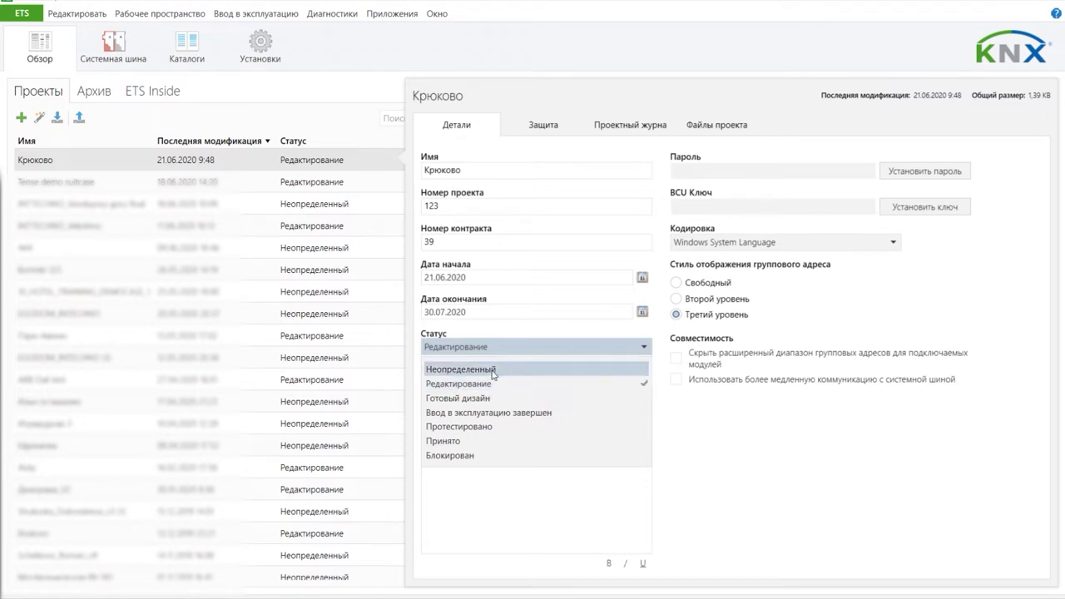
Step: Cycle through each project status, from Неопределенный to Принято, ending on Блокирован
left_click(519, 370)
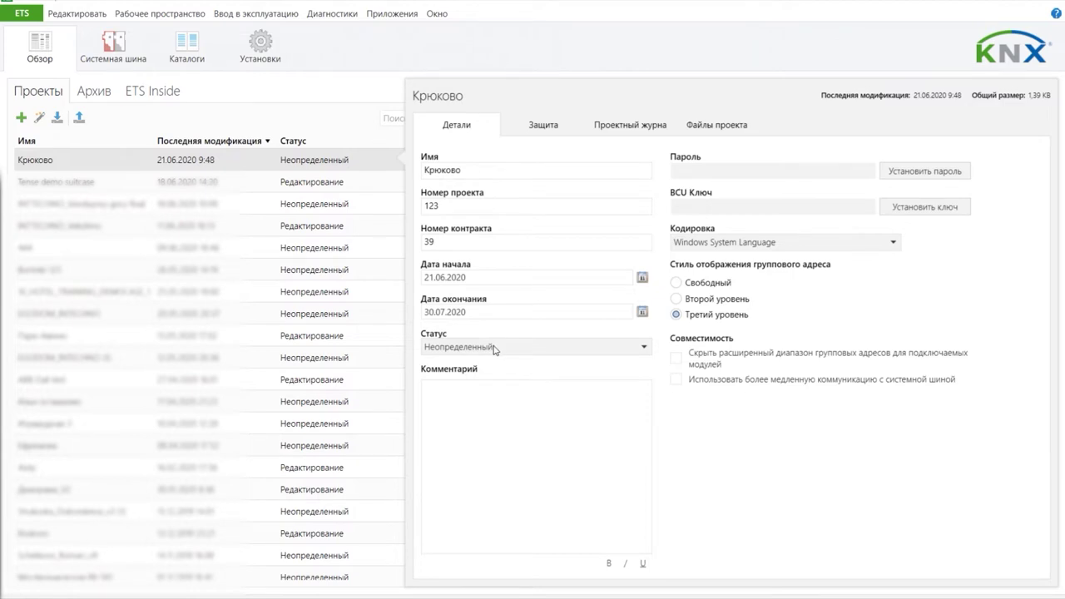
left_click(494, 349)
left_click(475, 383)
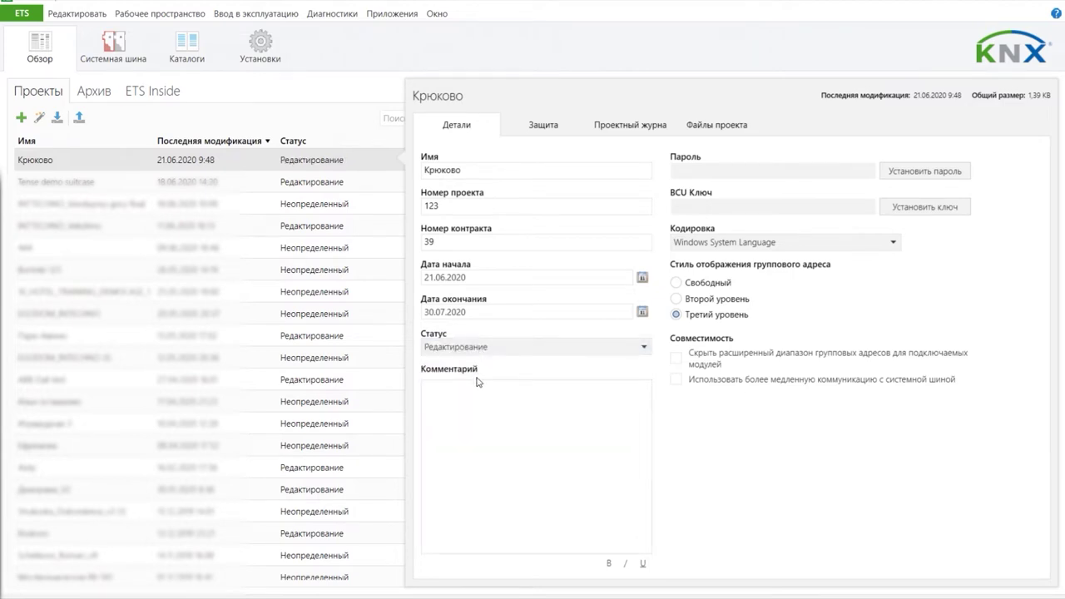
left_click(549, 350)
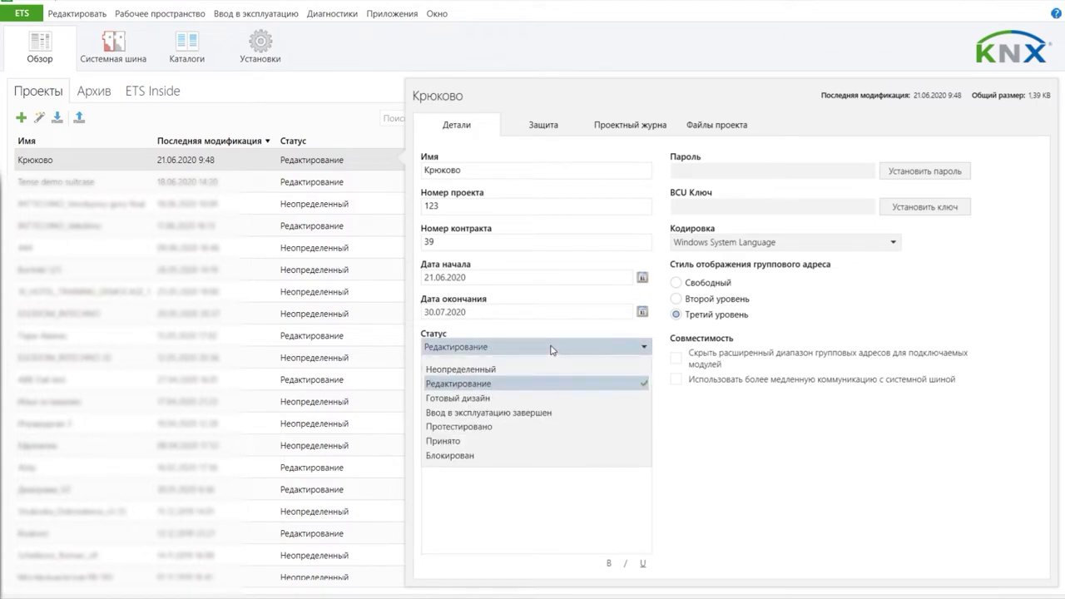
left_click(493, 398)
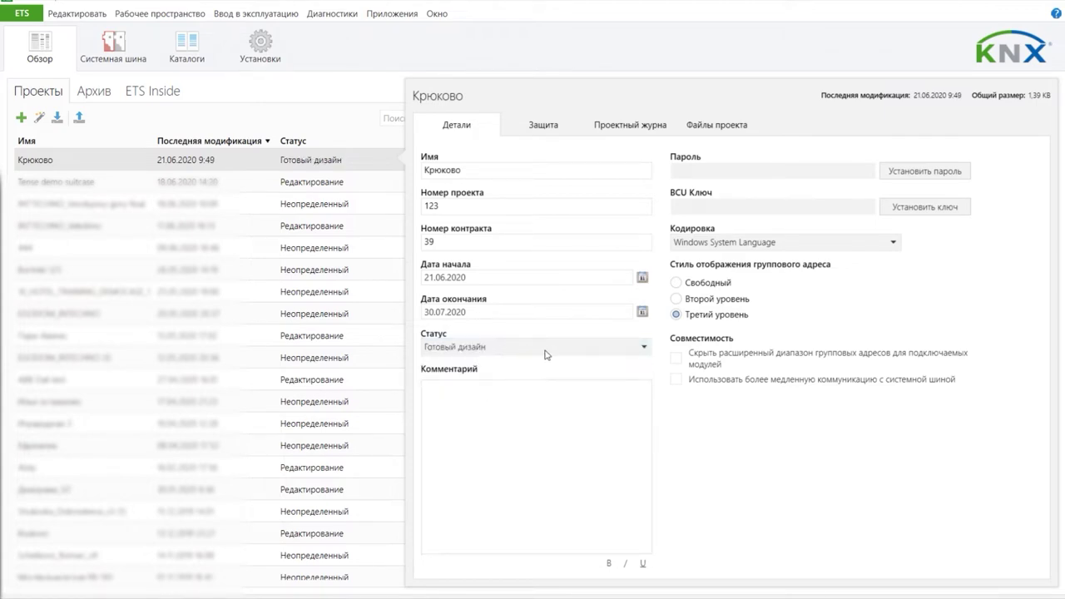
left_click(580, 353)
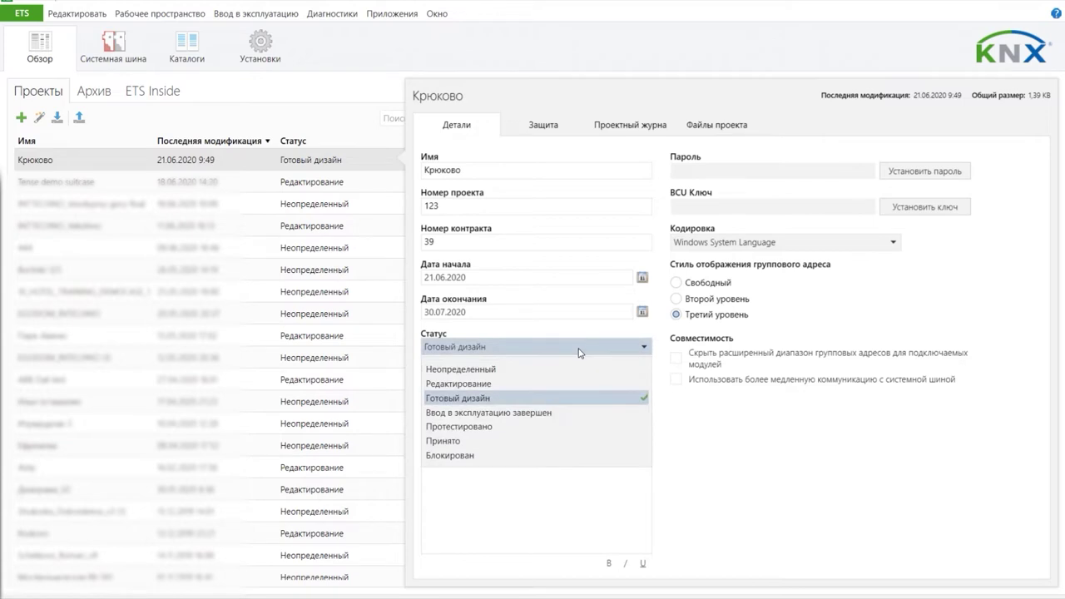
left_click(528, 413)
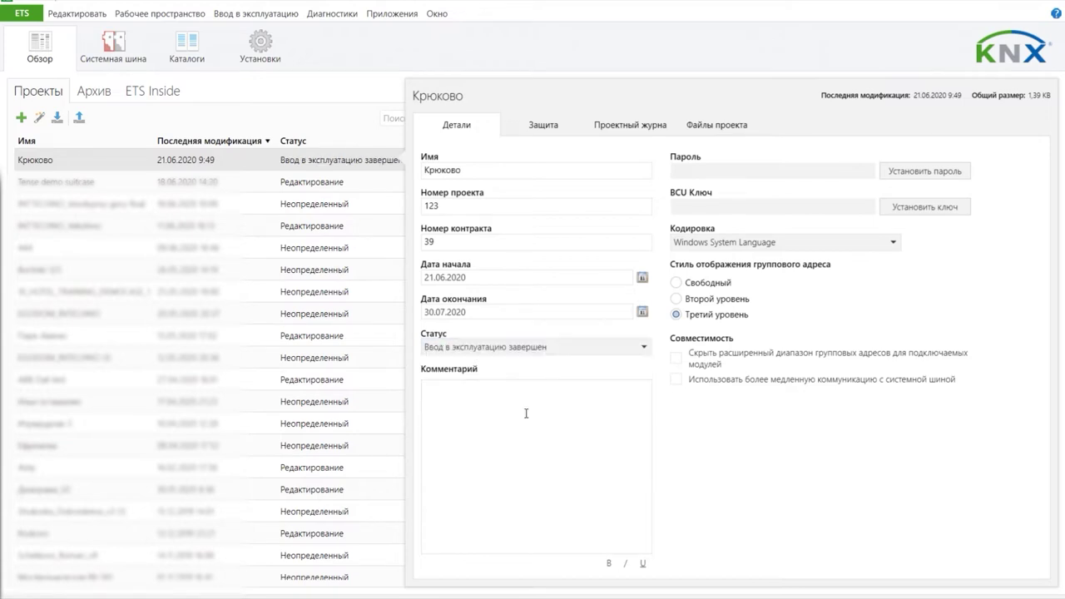
left_click(561, 350)
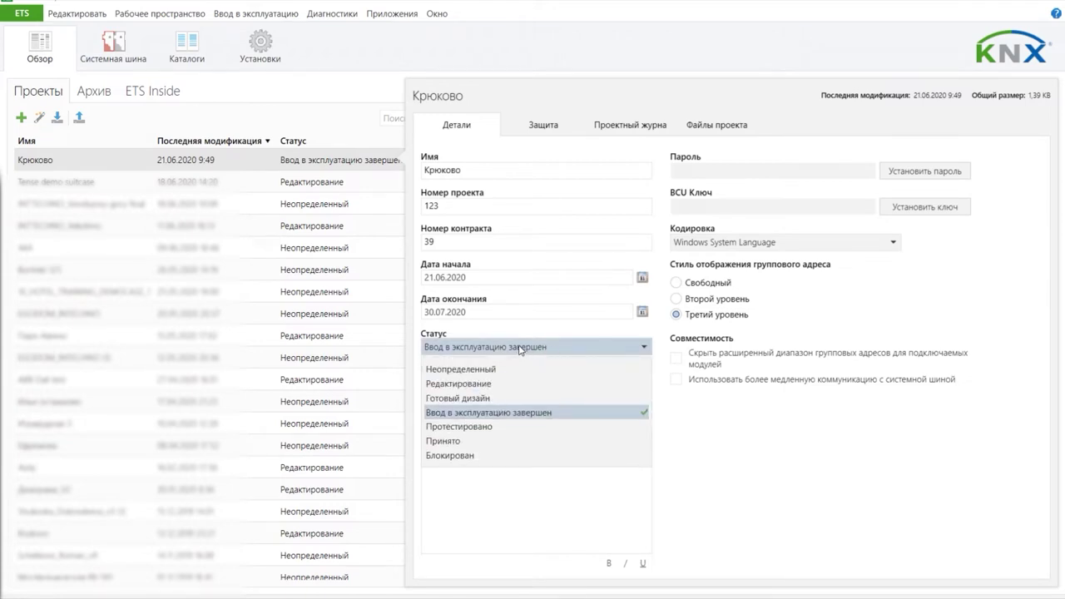
left_click(463, 426)
left_click(467, 348)
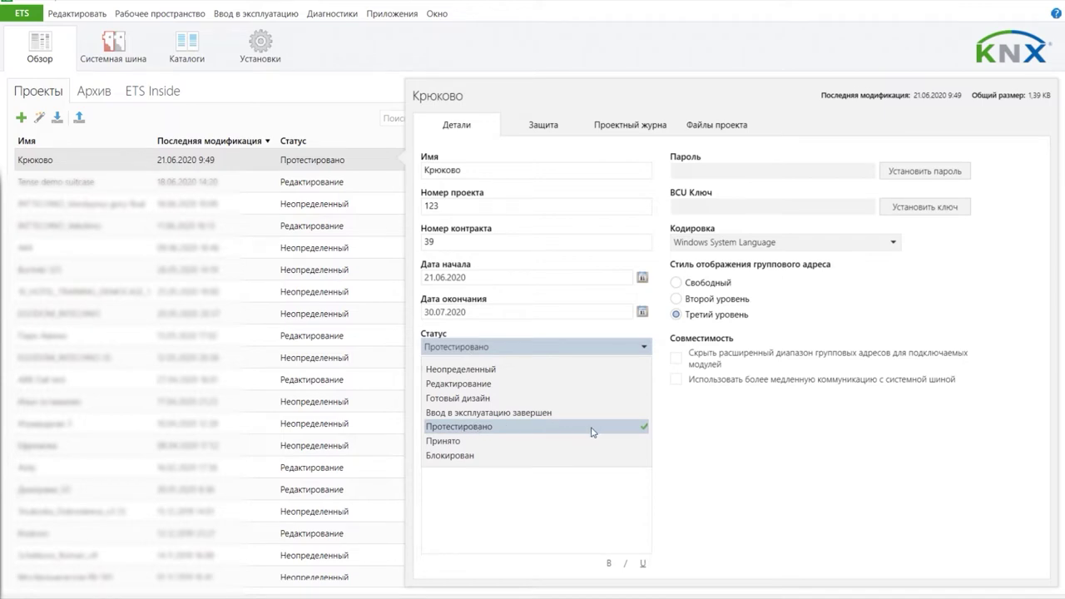
left_click(483, 442)
left_click(498, 352)
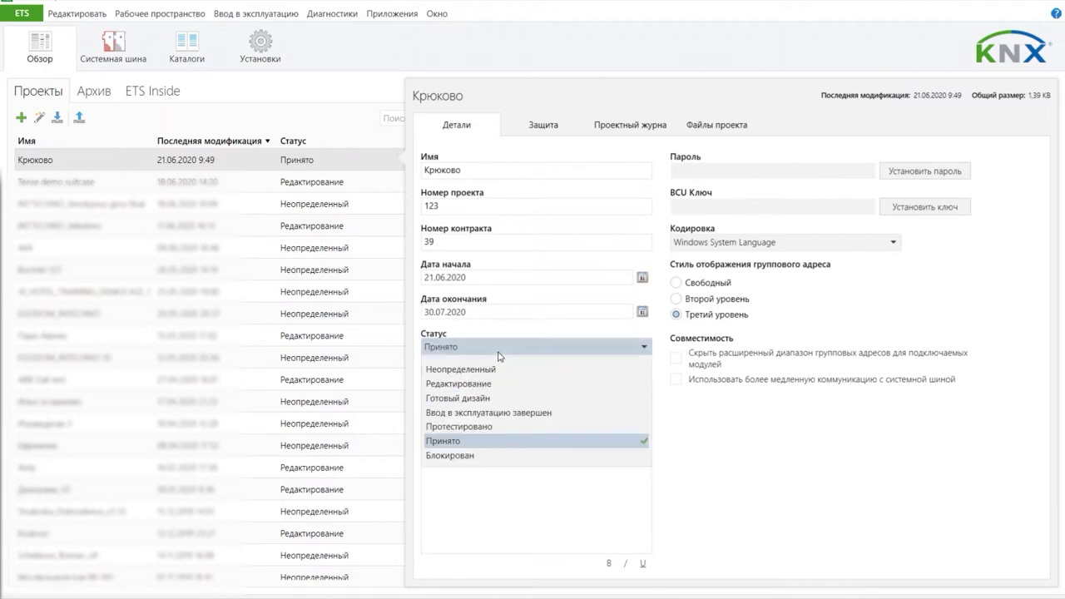
left_click(453, 457)
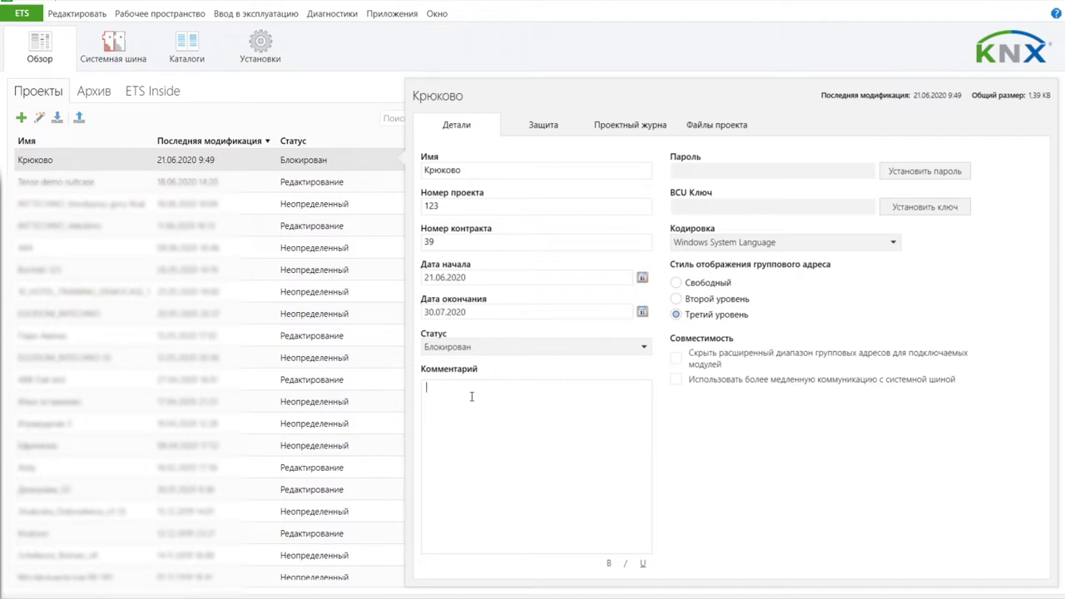
Step: Enter the project comment 'Свет, жалюзи, отопление'
type("Свет. жалюзи, отопление")
left_click(919, 174)
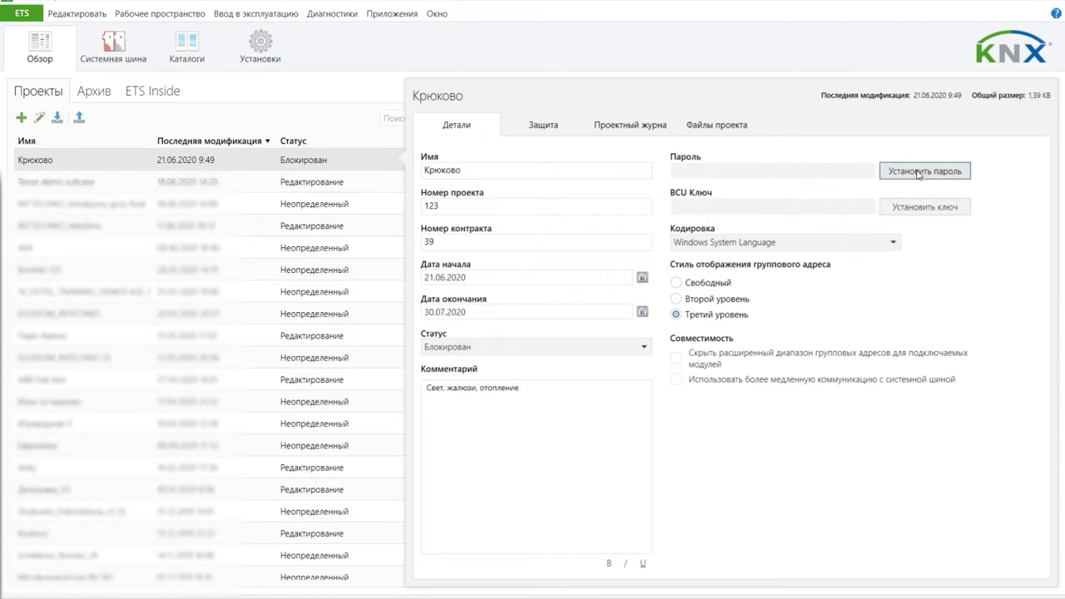
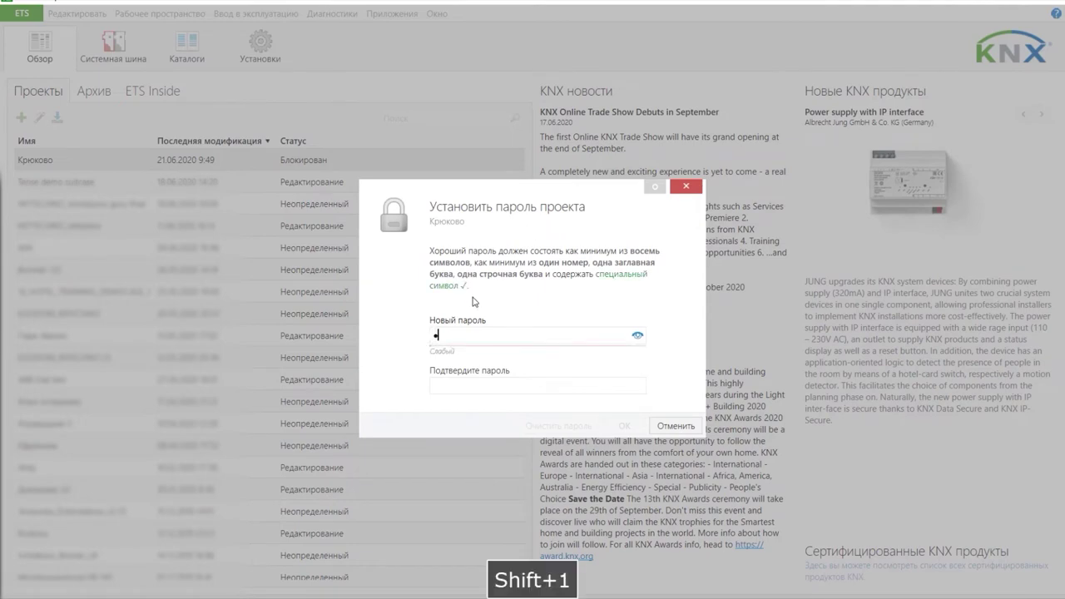
Step: Enter and confirm a strong project password for Крюково
key("BackSpace")
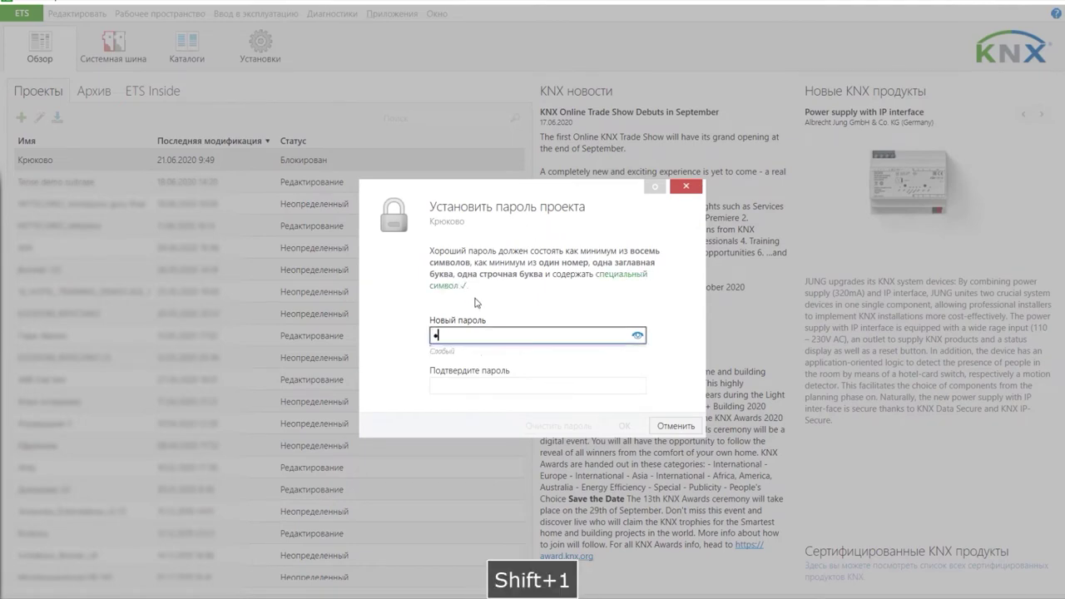
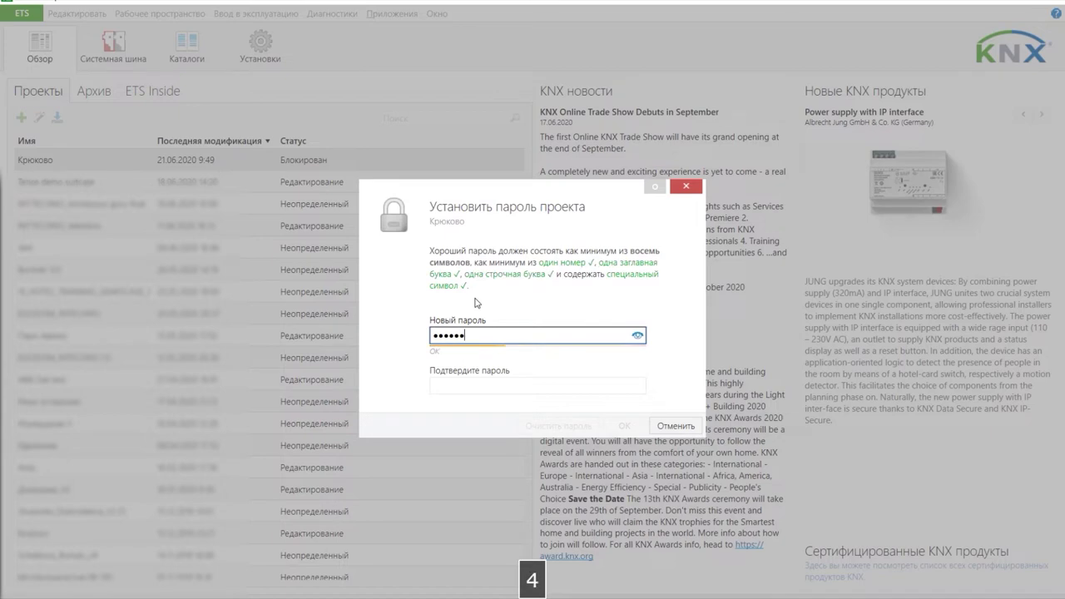
left_click(495, 380)
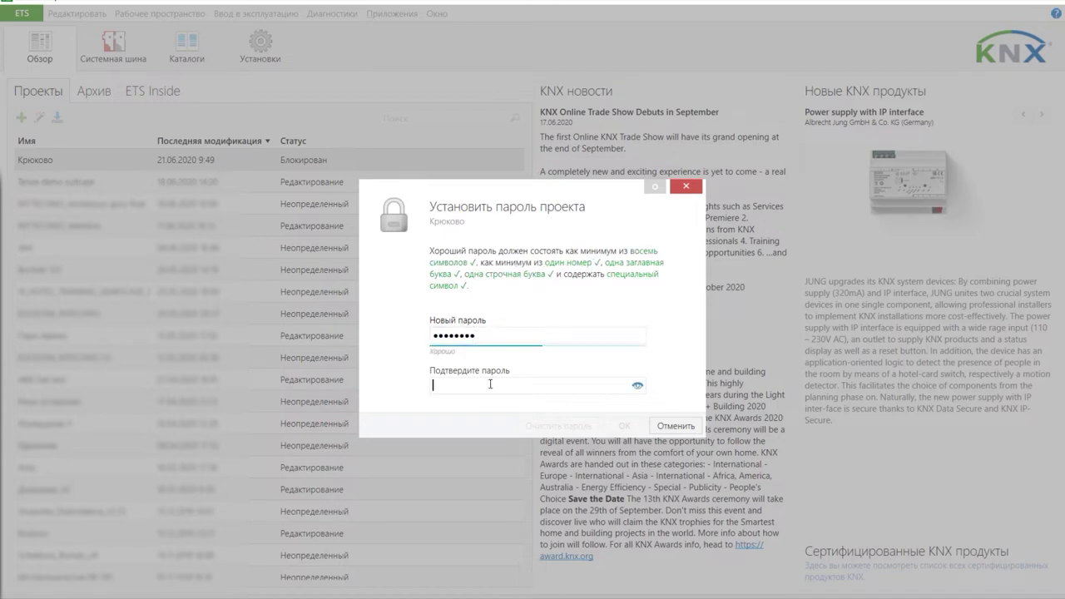
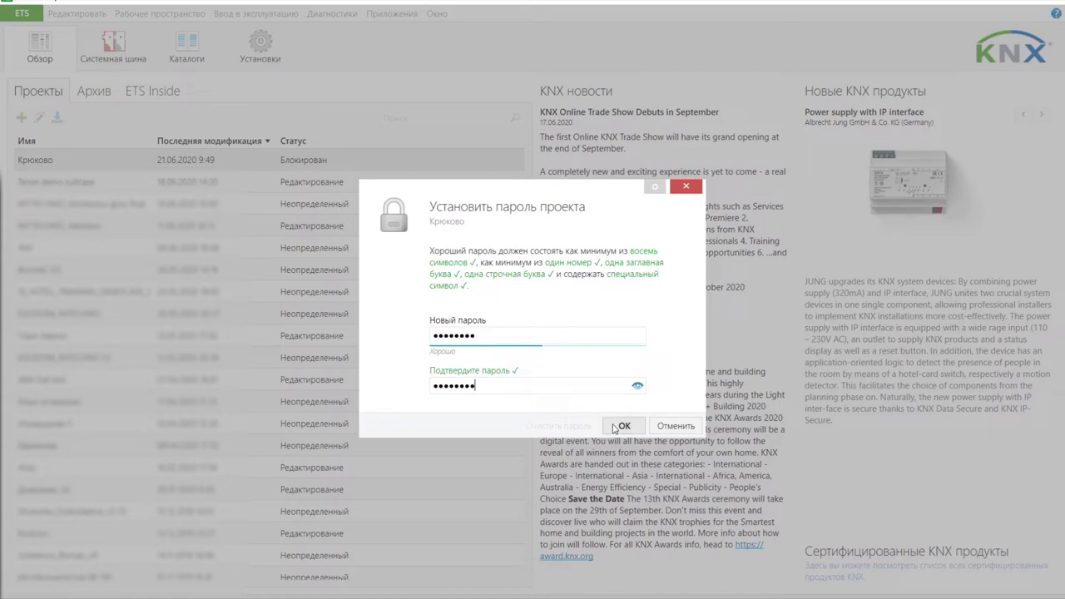
left_click(616, 426)
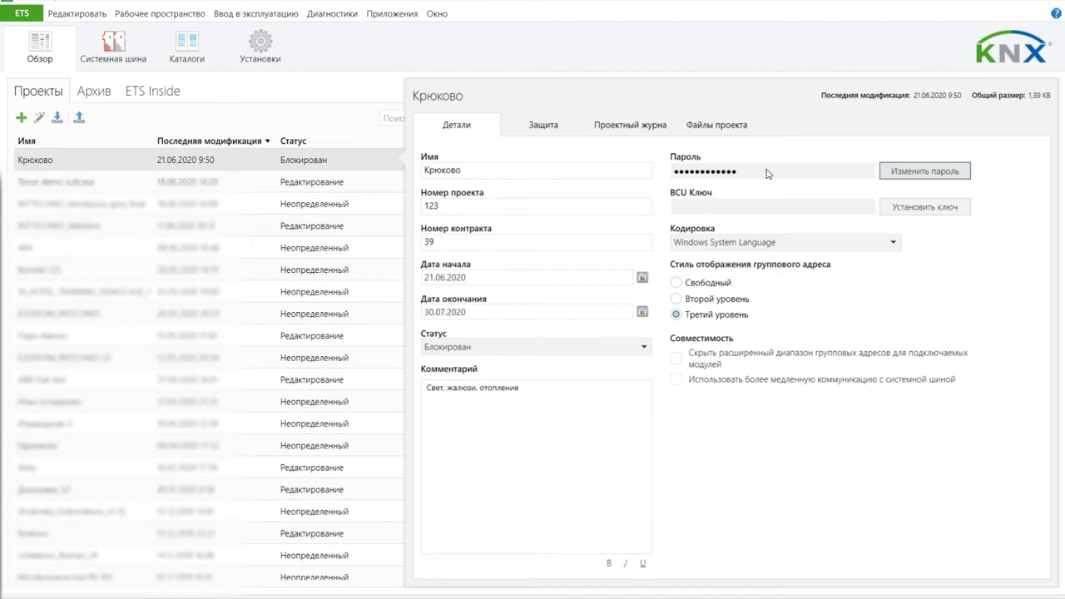
left_click(900, 208)
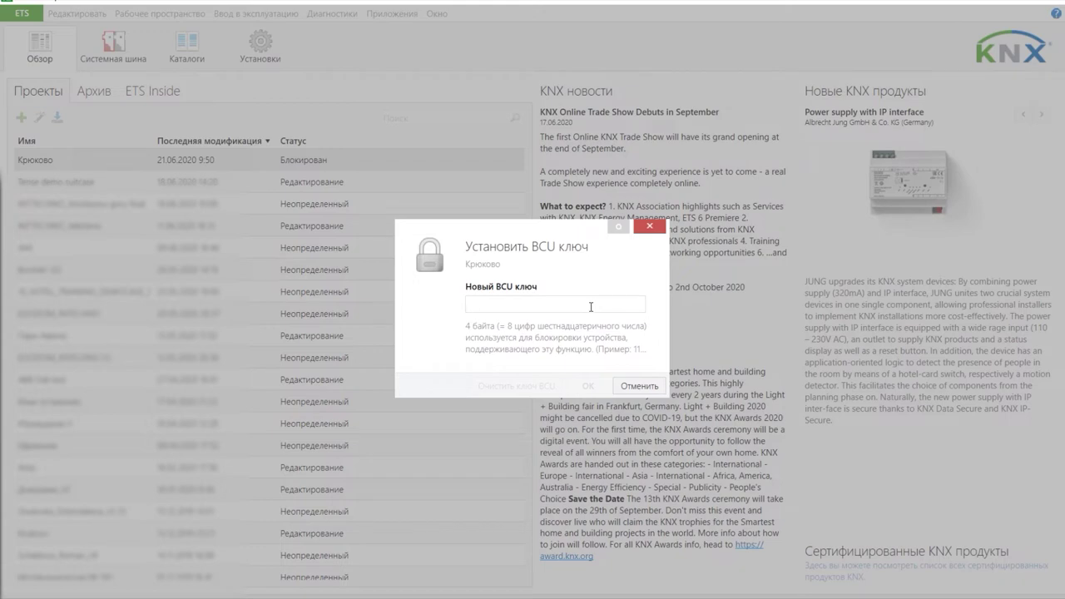
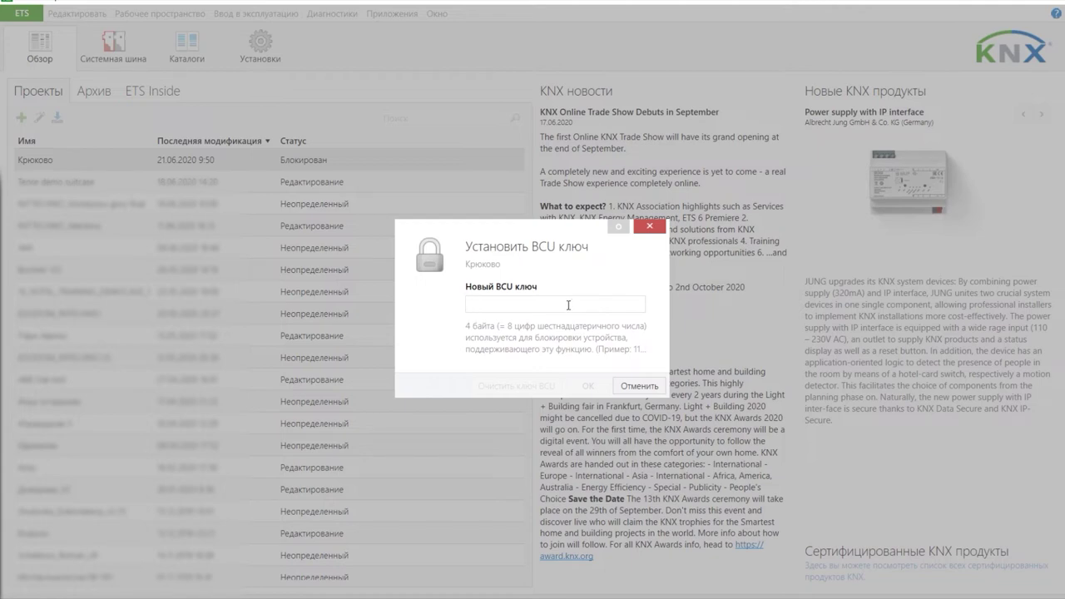
left_click(567, 306)
left_click(634, 385)
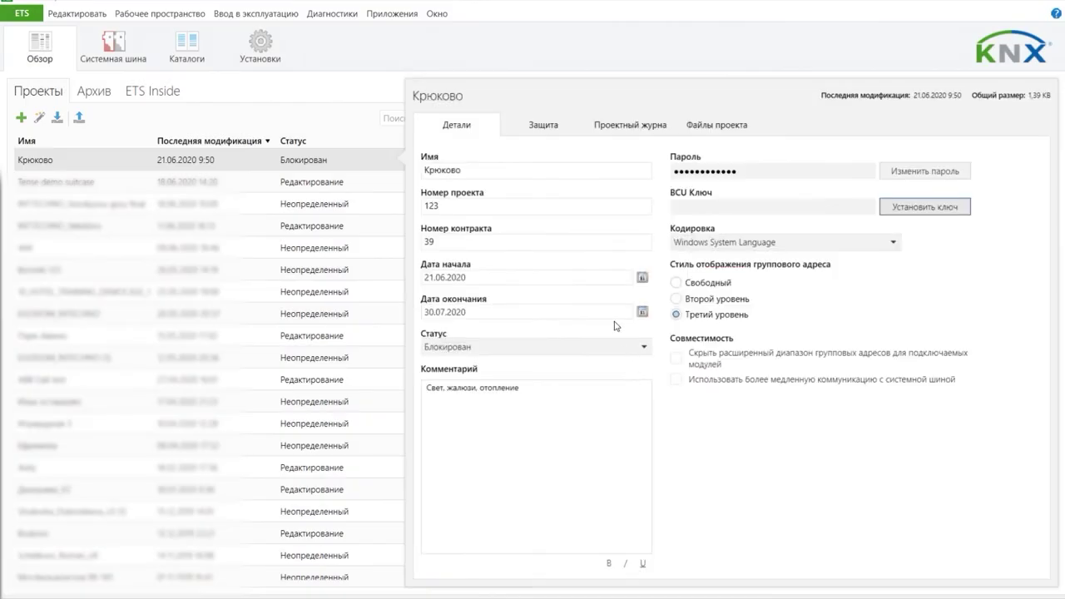
left_click(721, 246)
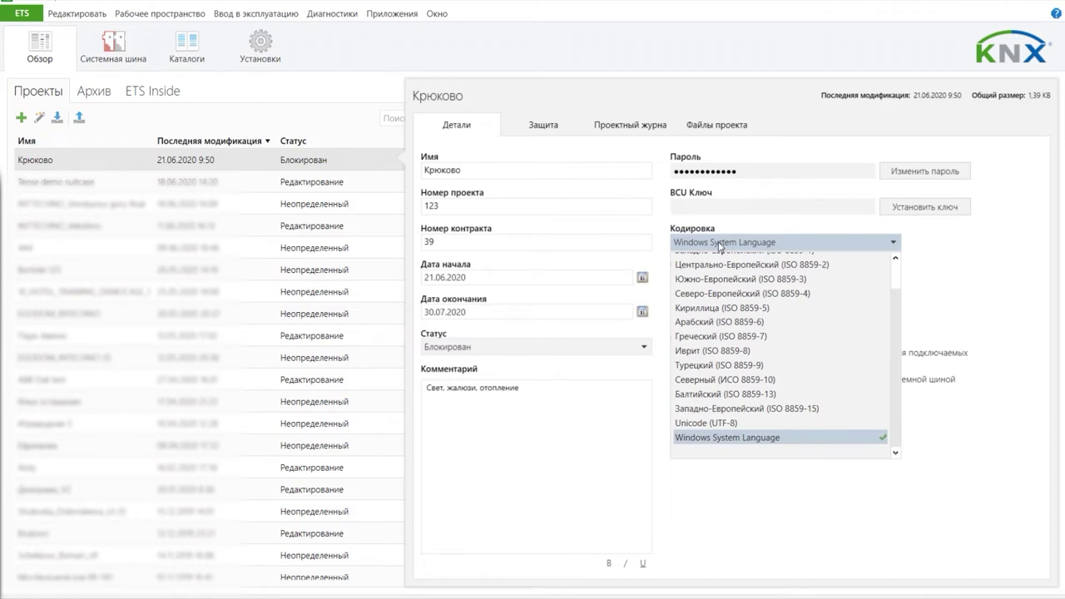
left_click(721, 244)
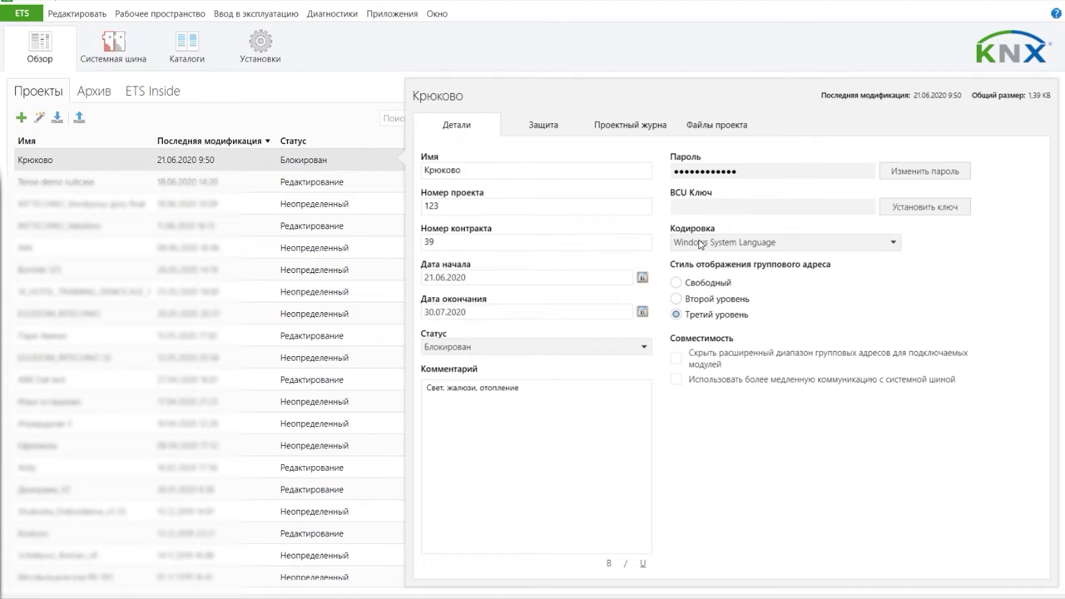
Step: Keep three-level group addresses and leave the extended group address range shown
left_click(676, 299)
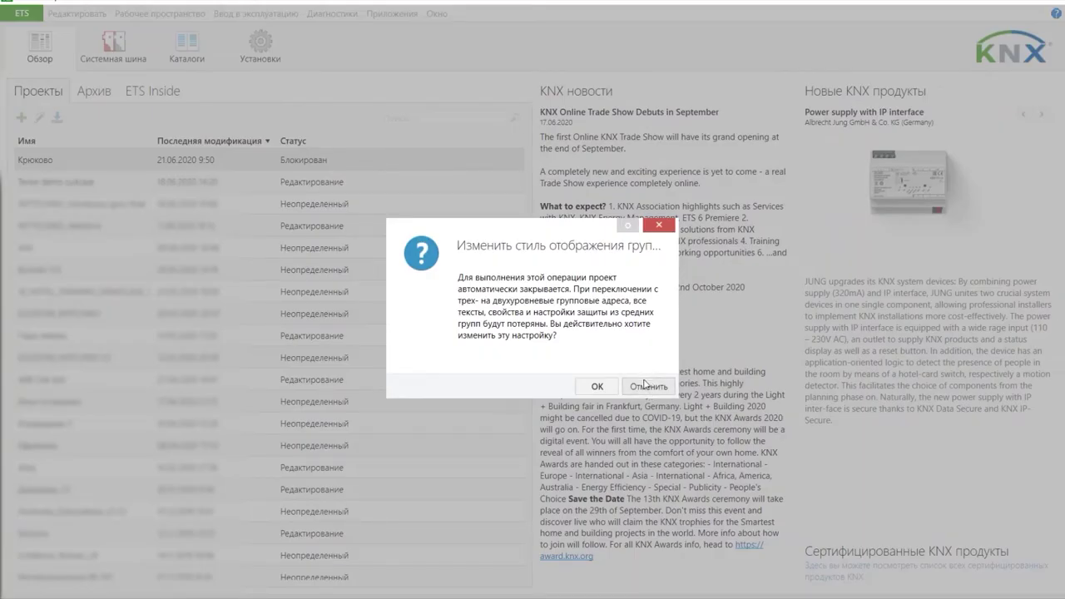
left_click(648, 386)
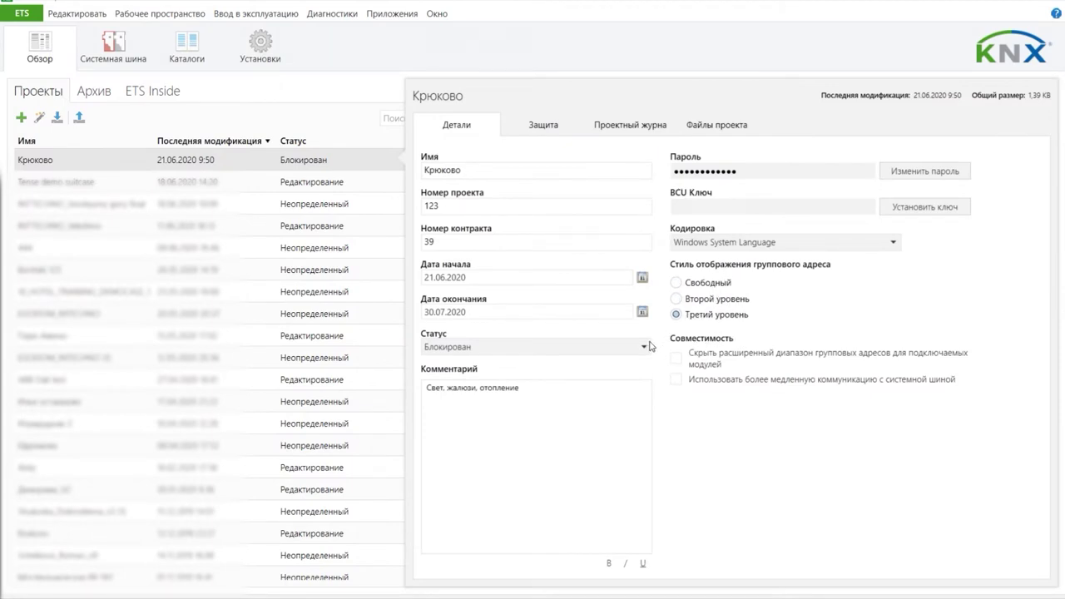
left_click(676, 358)
left_click(676, 359)
Step: Leave slower bus communication unchecked and close the Крюково details
left_click(677, 380)
left_click(699, 386)
left_click(868, 384)
left_click(868, 384)
key("Escape")
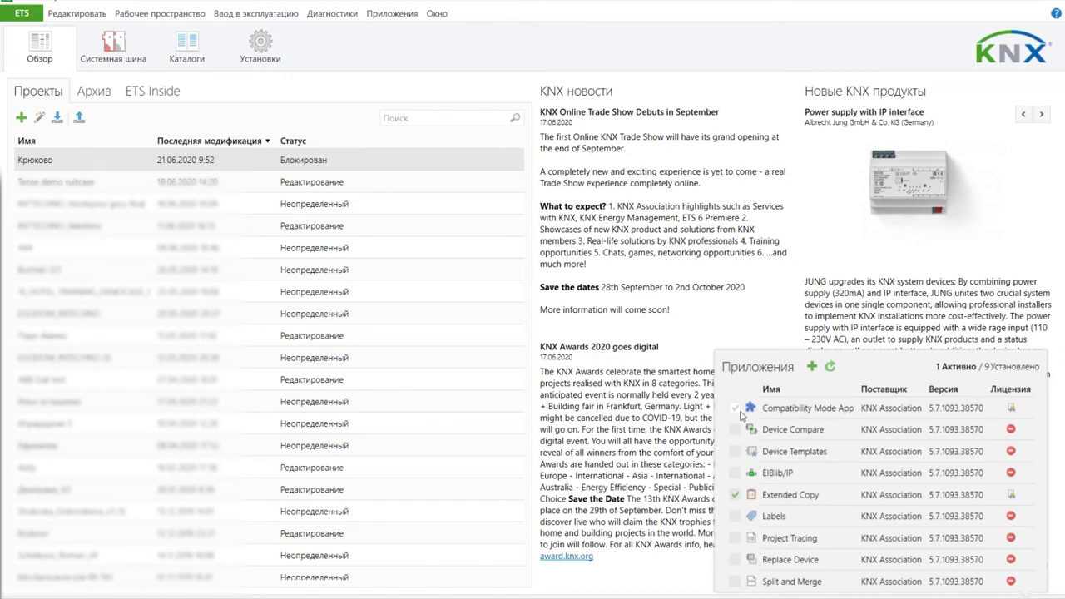
Step: Tick Compatibility Mode App, then cancel the restart so it stays inactive
left_click(739, 411)
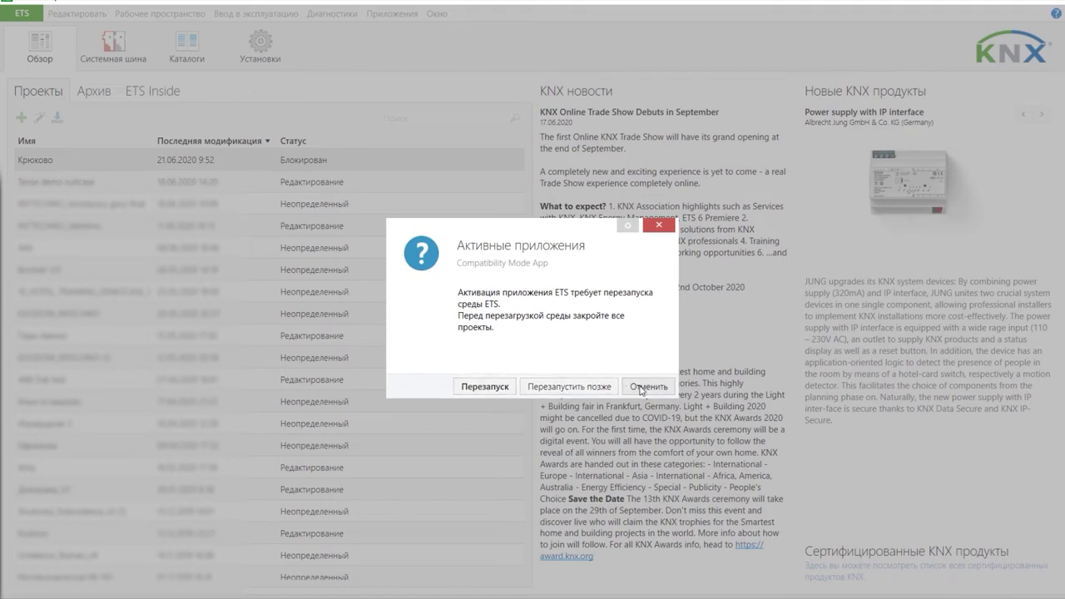
left_click(641, 388)
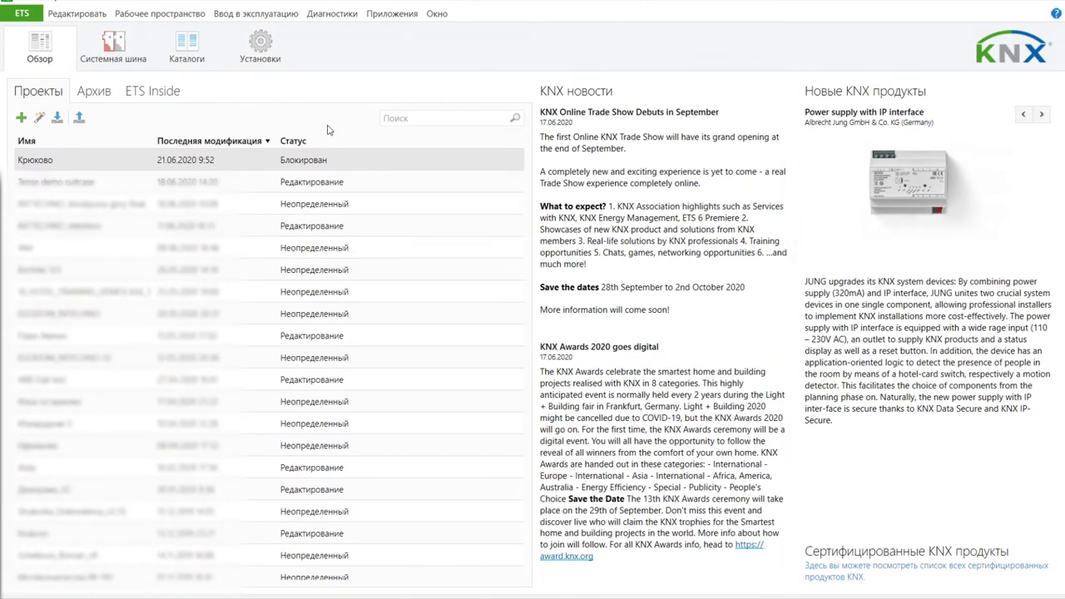
Step: Open Крюково's protection settings and cancel adding a device certificate
left_click(86, 165)
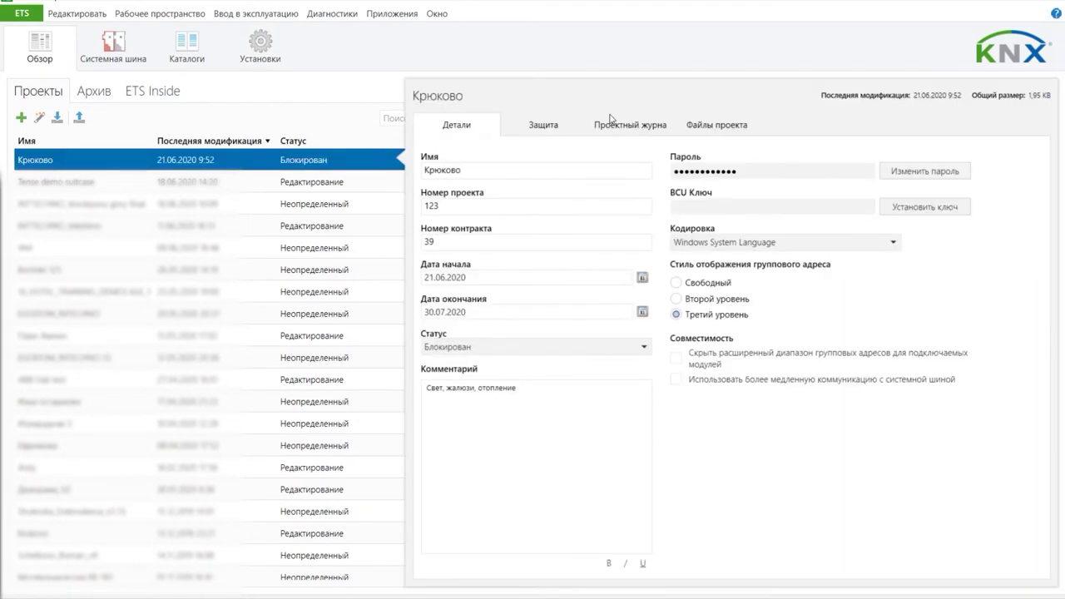
left_click(548, 125)
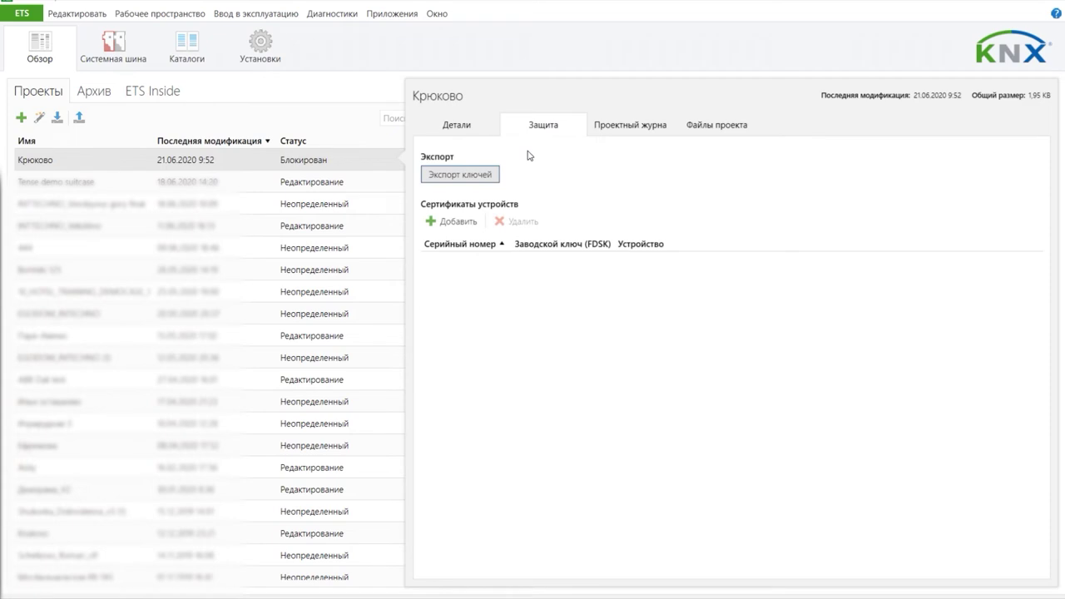
left_click(450, 221)
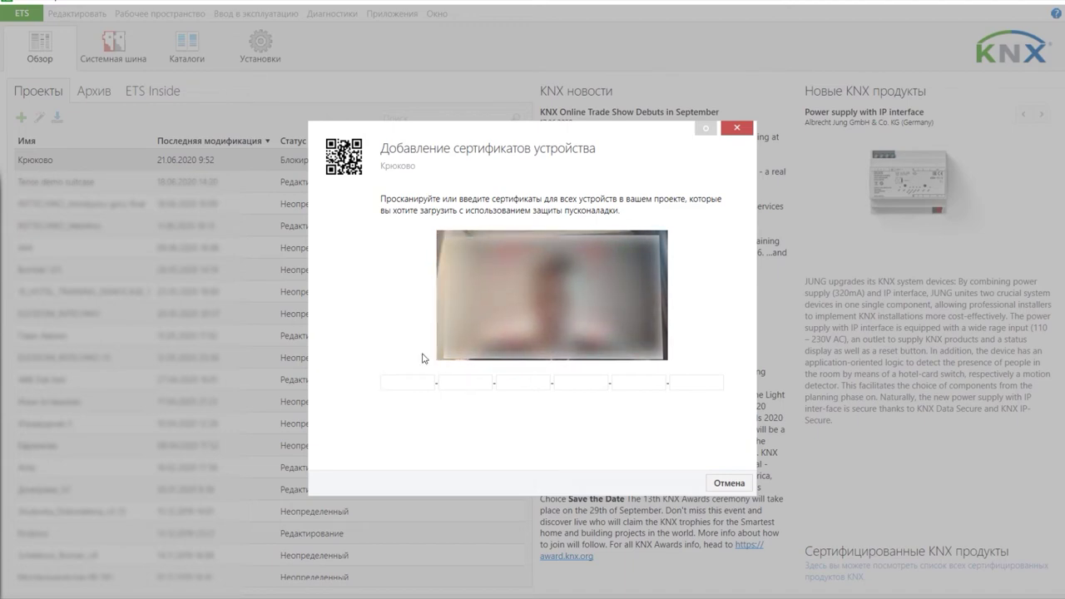
type("FGHJ")
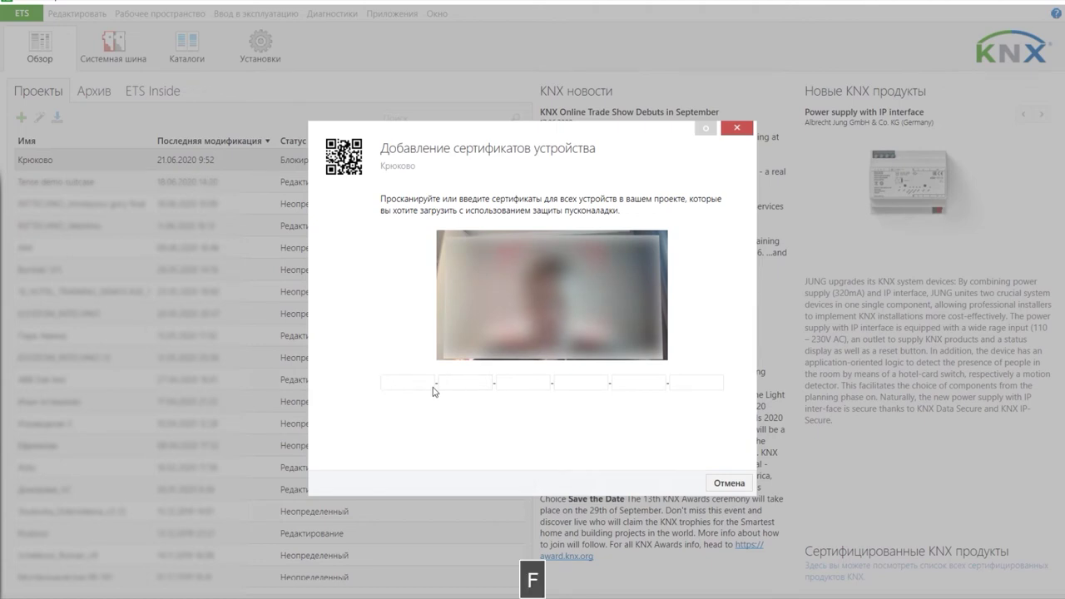
key("BackSpace")
key("BackSpace")
key("BackSpace")
key("BackSpace")
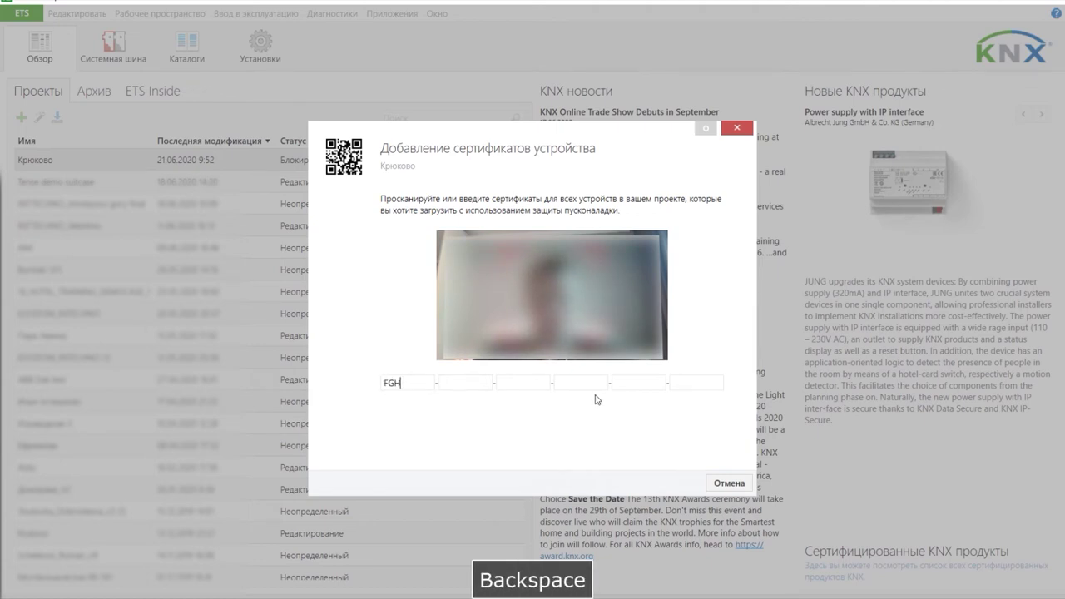
left_click(712, 479)
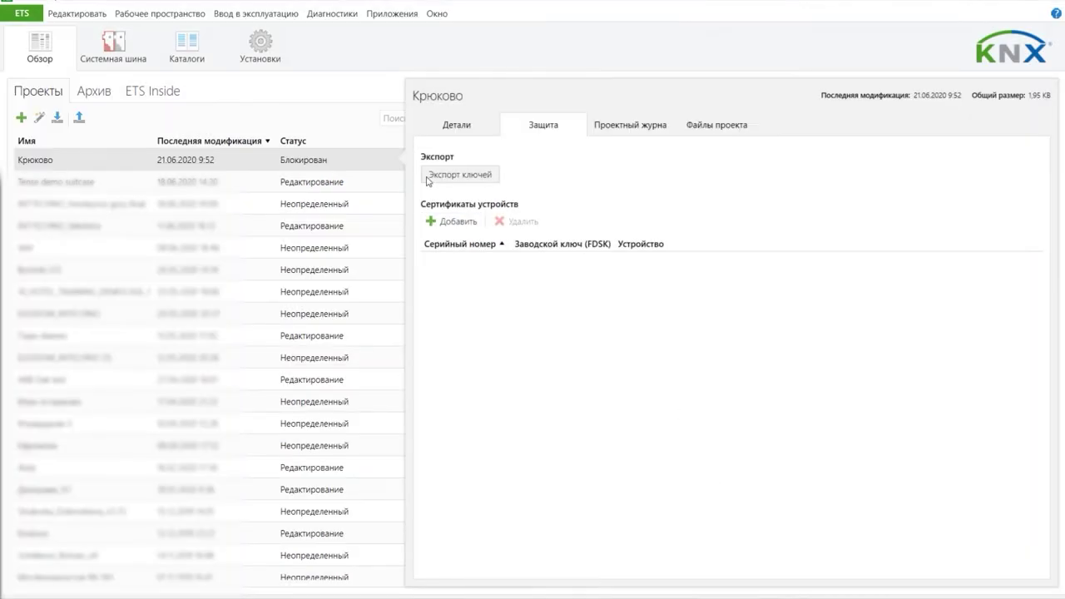
Step: Cancel the project key export and view the project journal
left_click(433, 175)
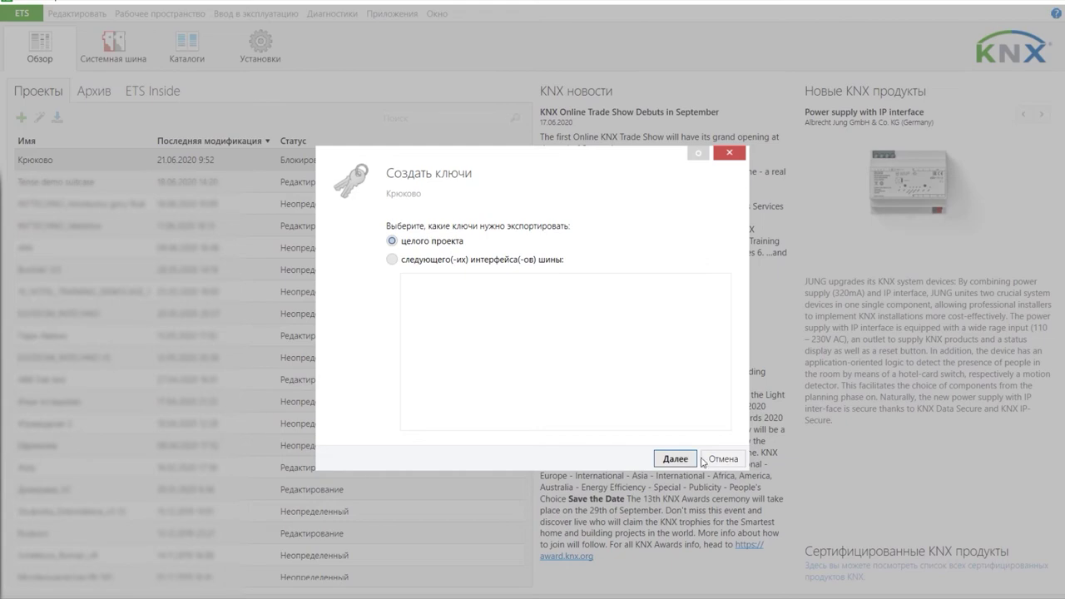
left_click(720, 459)
left_click(599, 127)
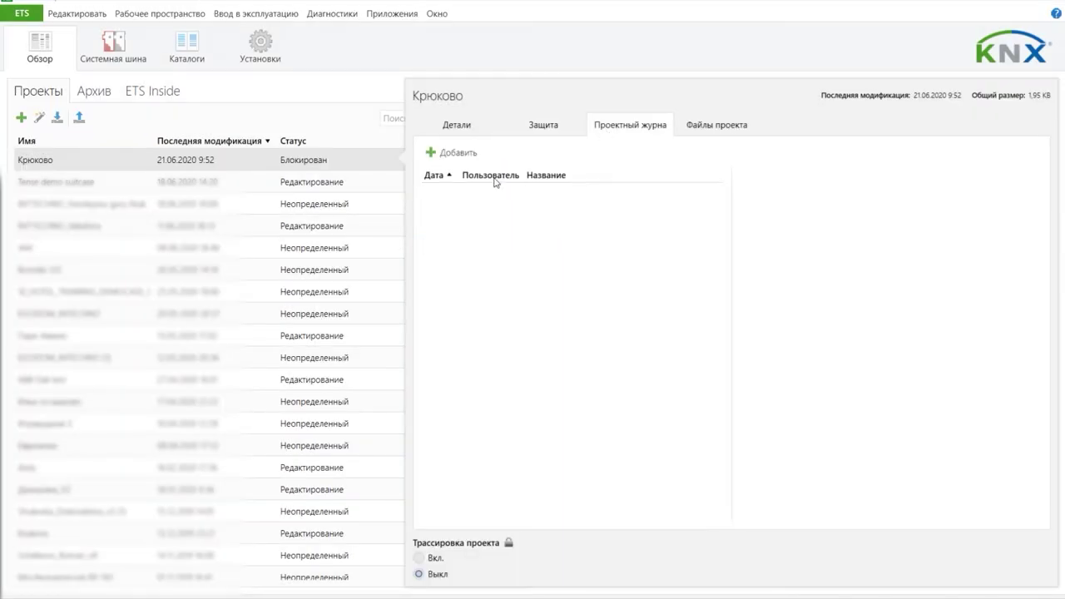
Step: Add a project log entry 'Правки' described as 'Внести правки в раздел кондиционирование на сенсорных панелях'
left_click(431, 155)
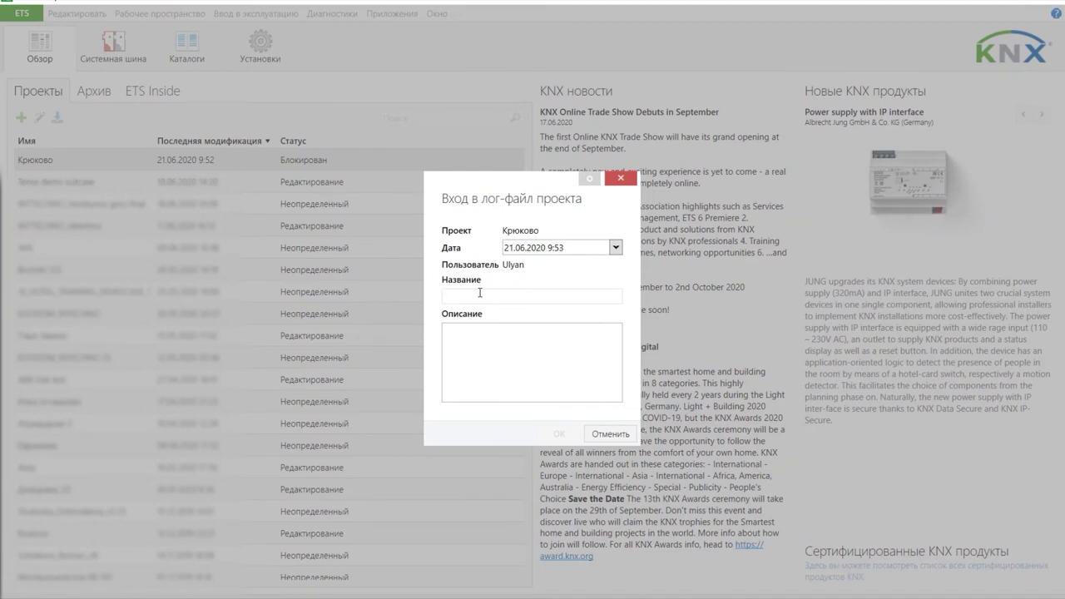
type("F")
key("BackSpace")
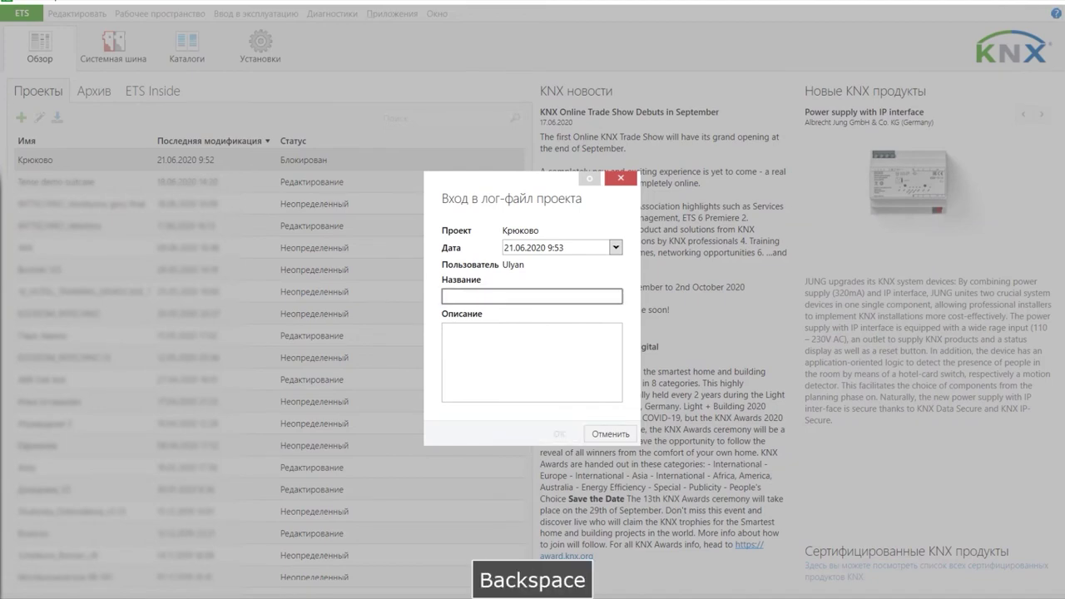
type("Правки")
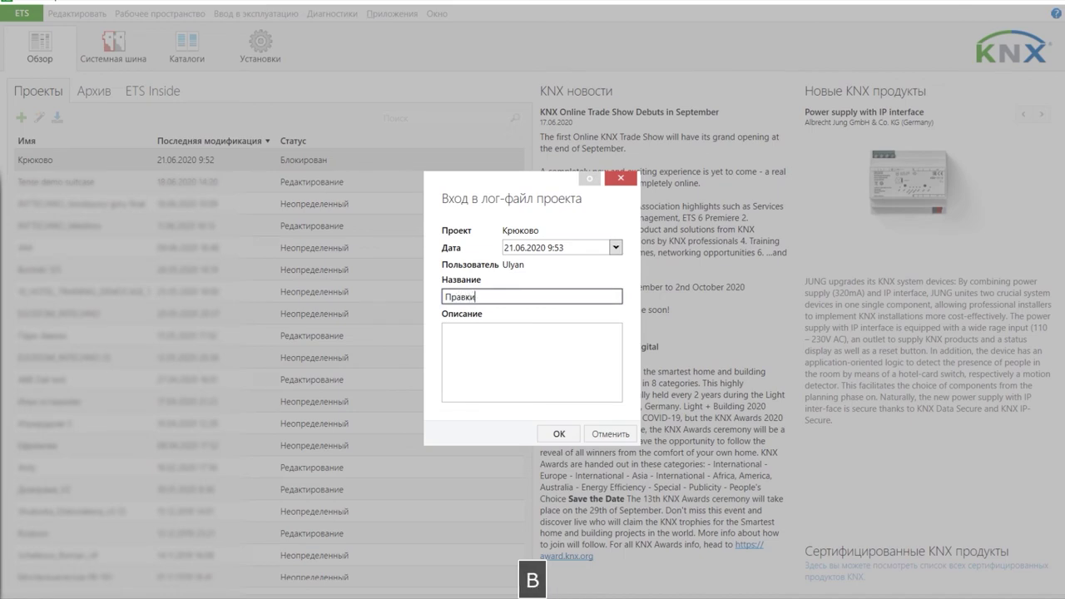
key("Tab")
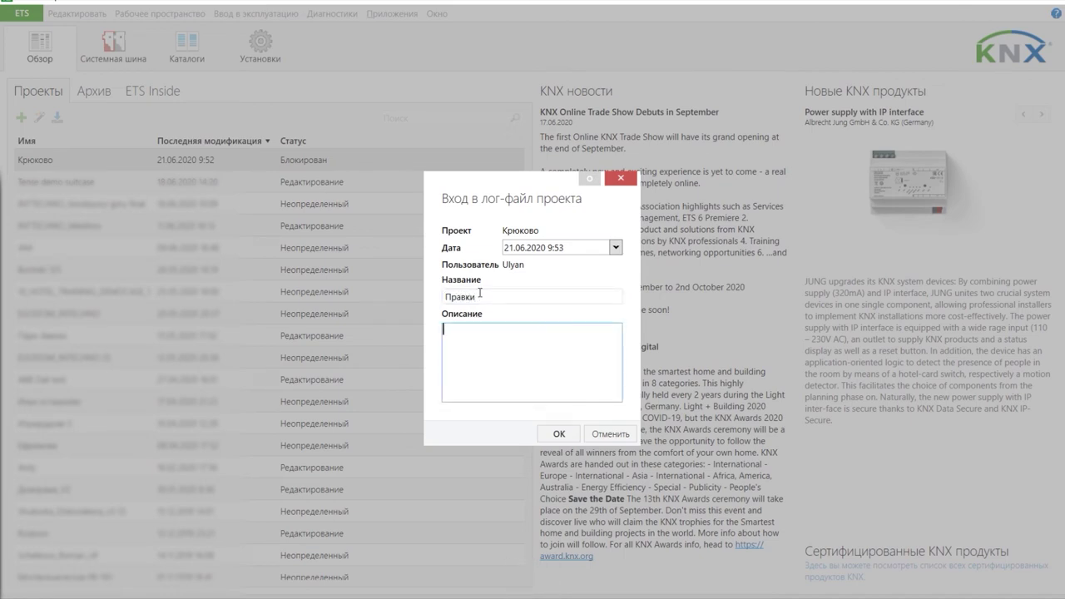
type("Внести п")
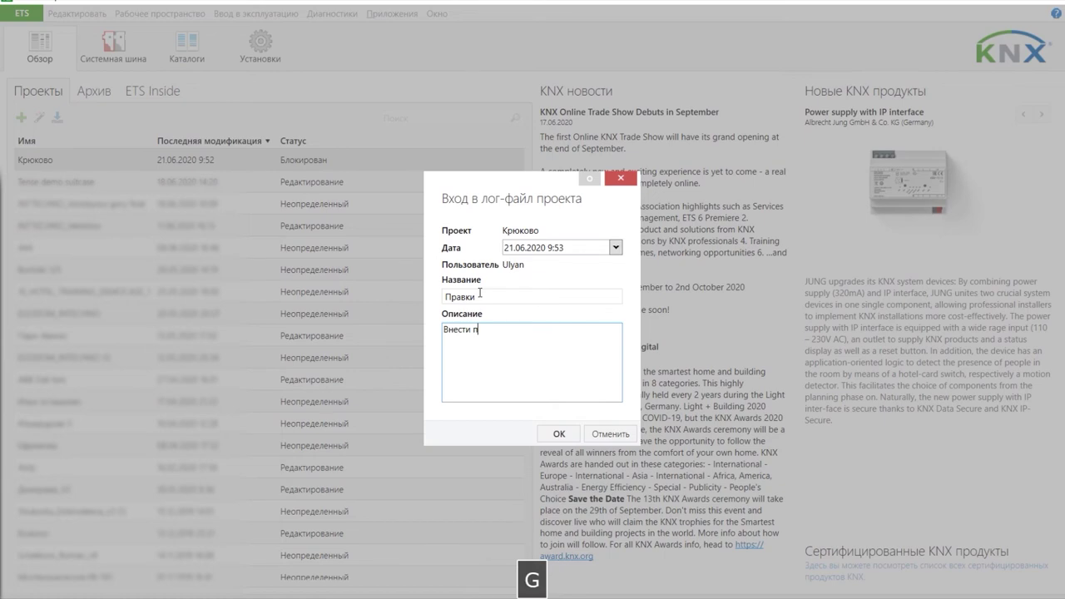
type("равки в раздел ко")
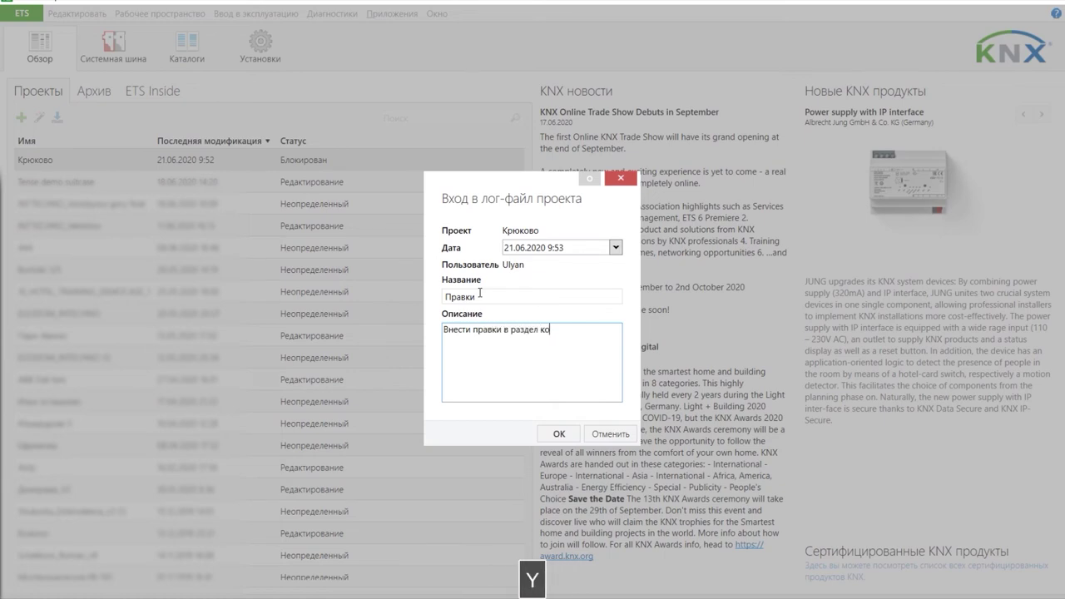
type("ндиционирование")
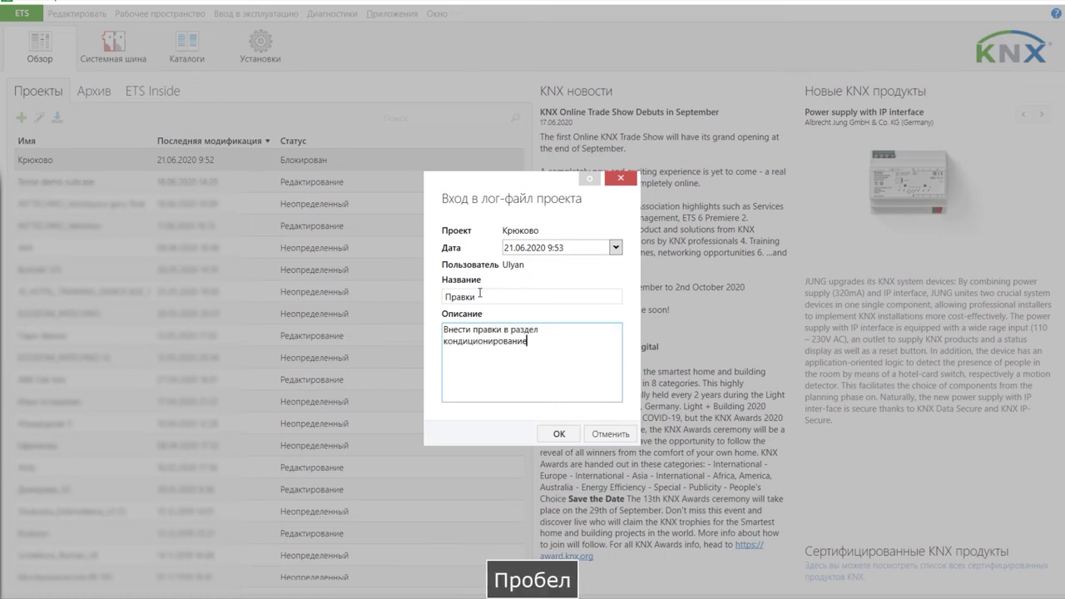
type(" на сенсорных панелях")
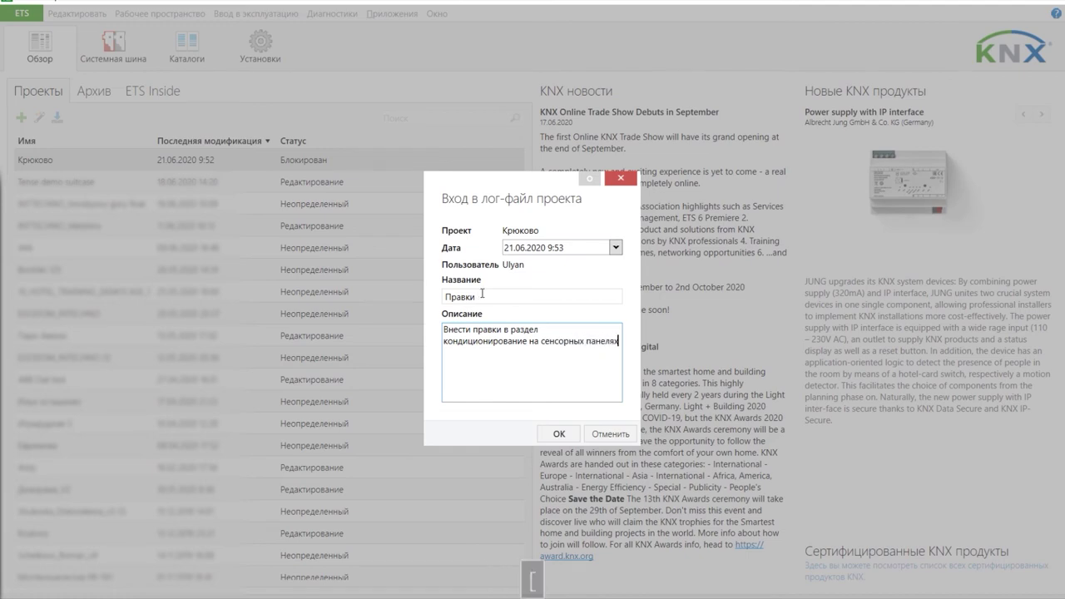
left_click(559, 433)
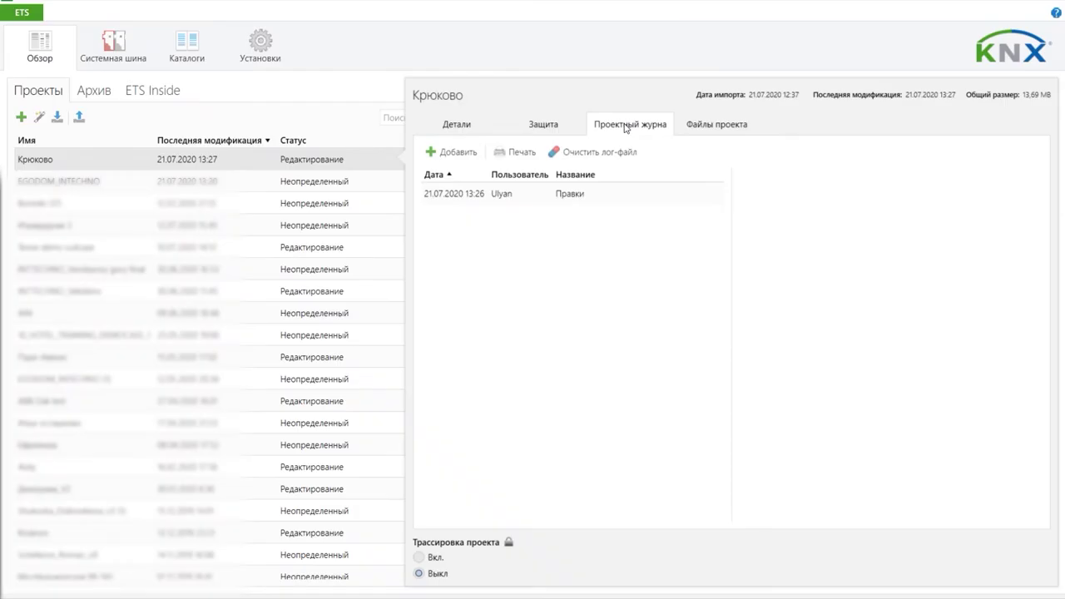
Step: Review the Правки entry's comment in the project log, then go to the project files
left_click(566, 200)
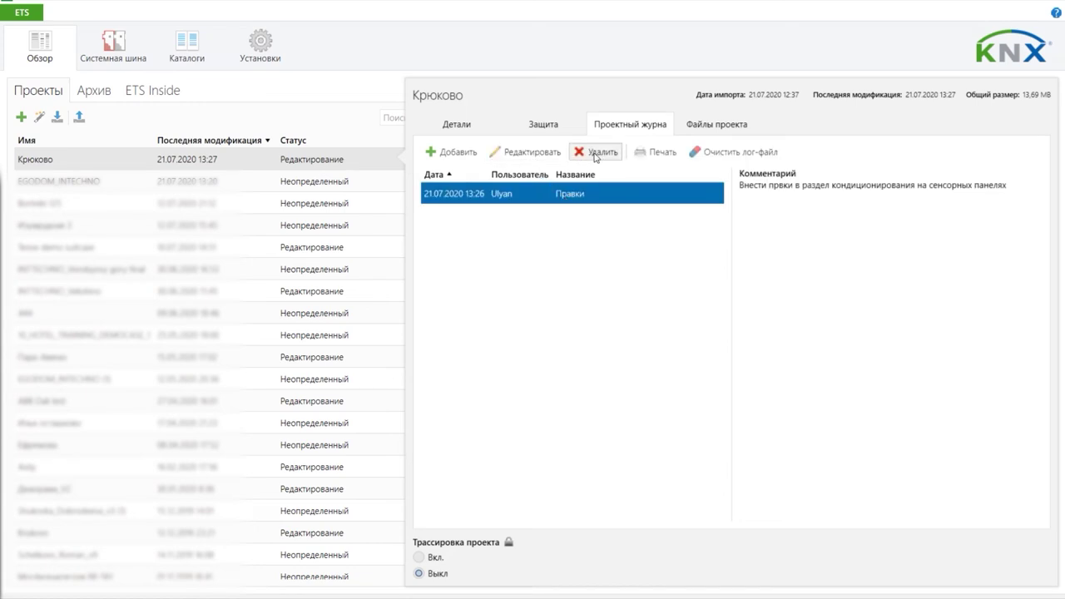
left_click(738, 153)
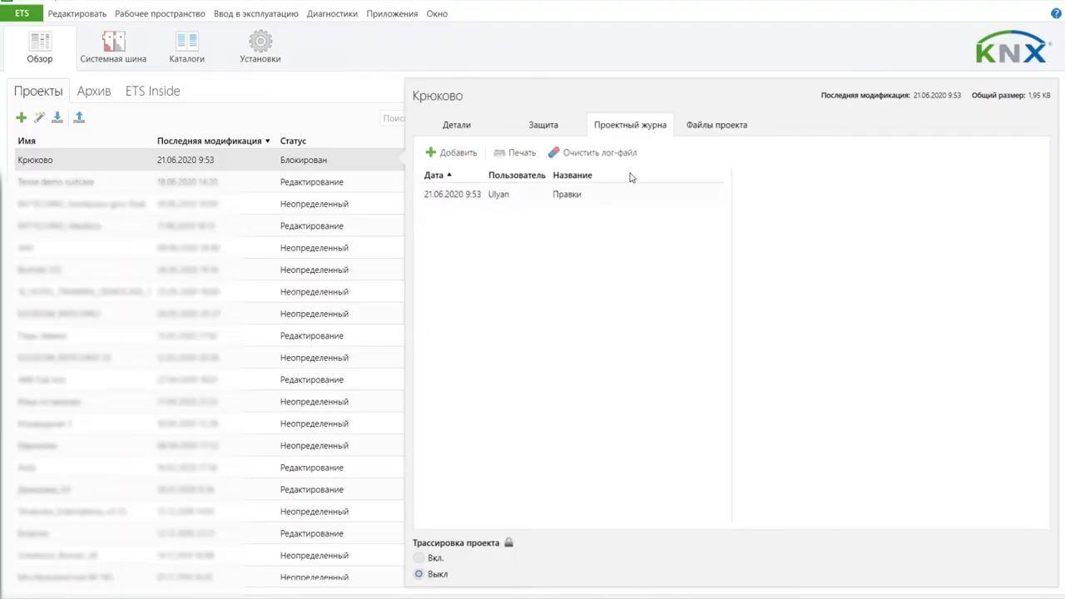
left_click(726, 127)
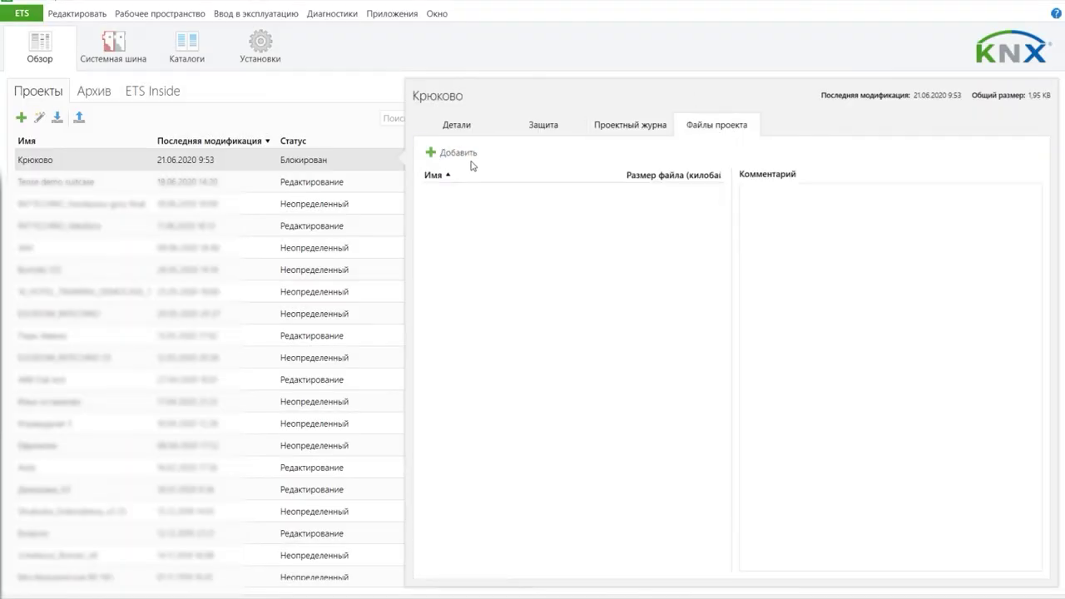
Step: Attach PRJ-E-KNX-CABLE-170925-MPE.pdf to the project, then remove it so no files remain
left_click(440, 158)
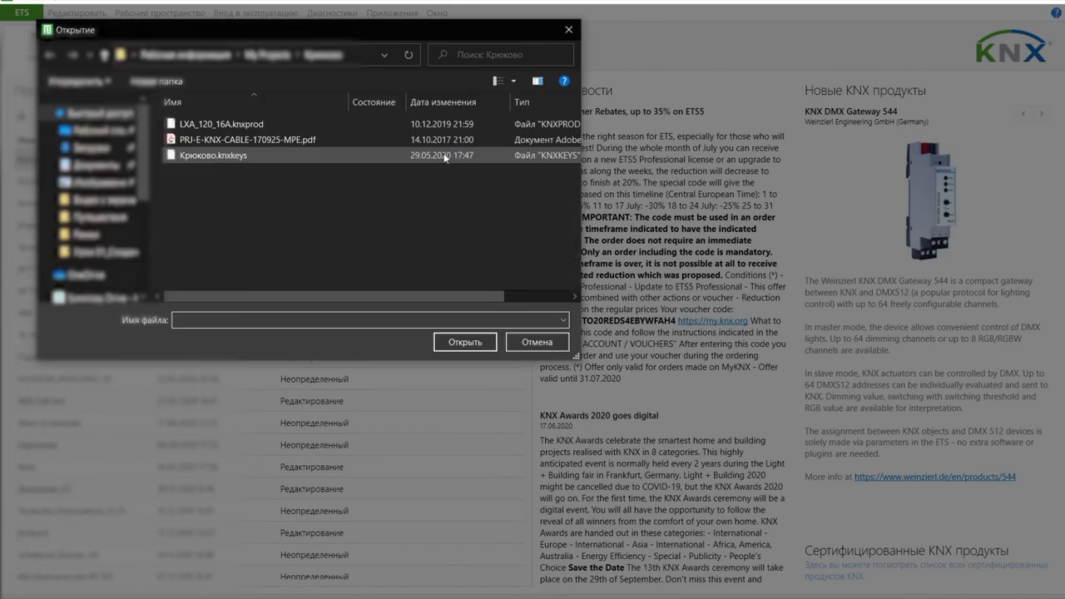
left_click(190, 126)
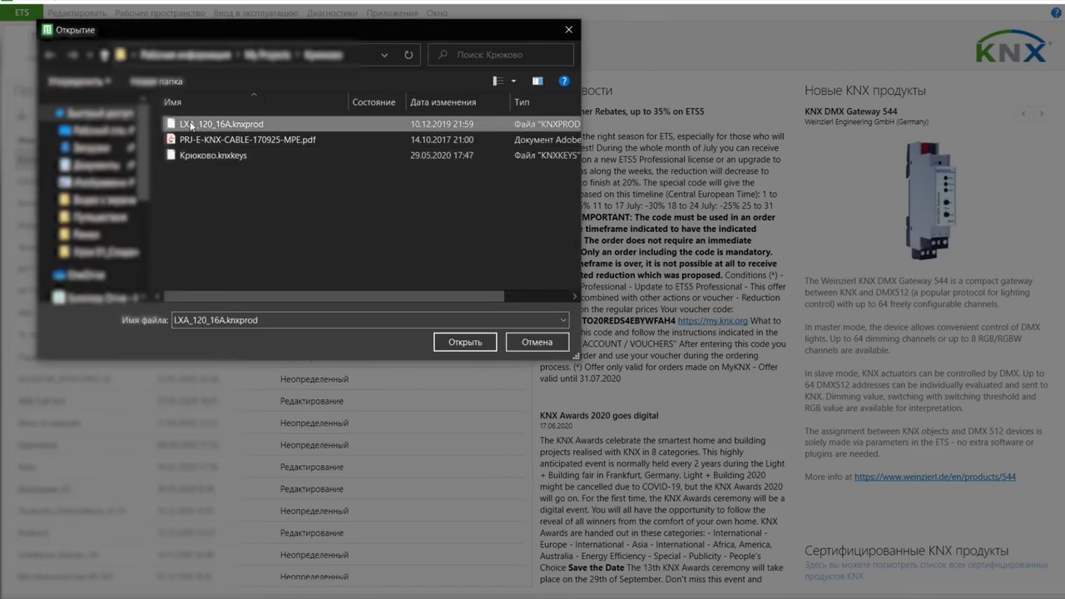
left_click(200, 139)
key("Up")
key("Down")
left_click(466, 342)
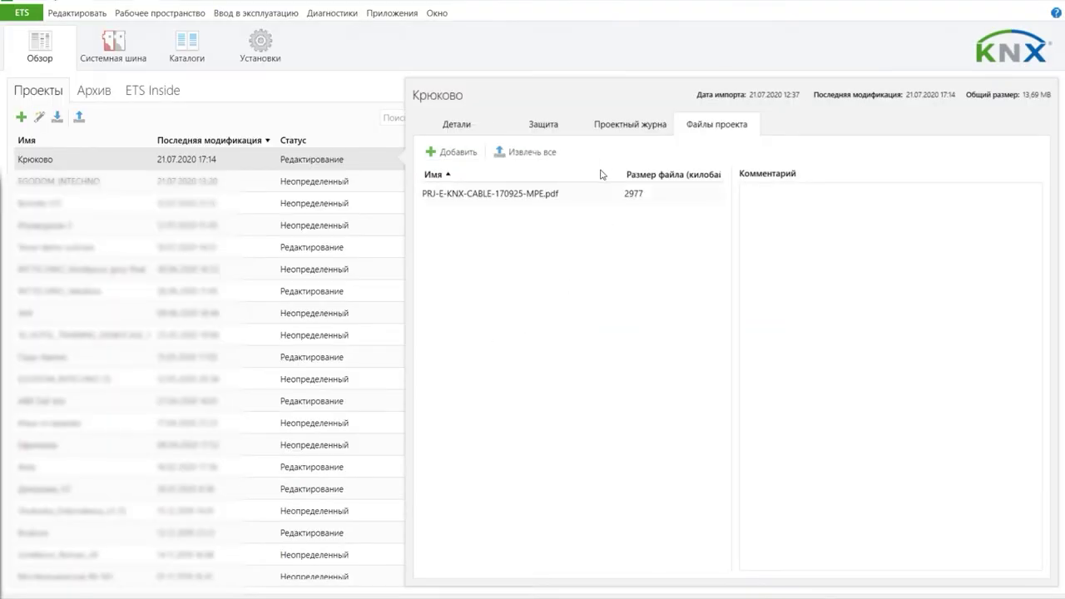
left_click(514, 191)
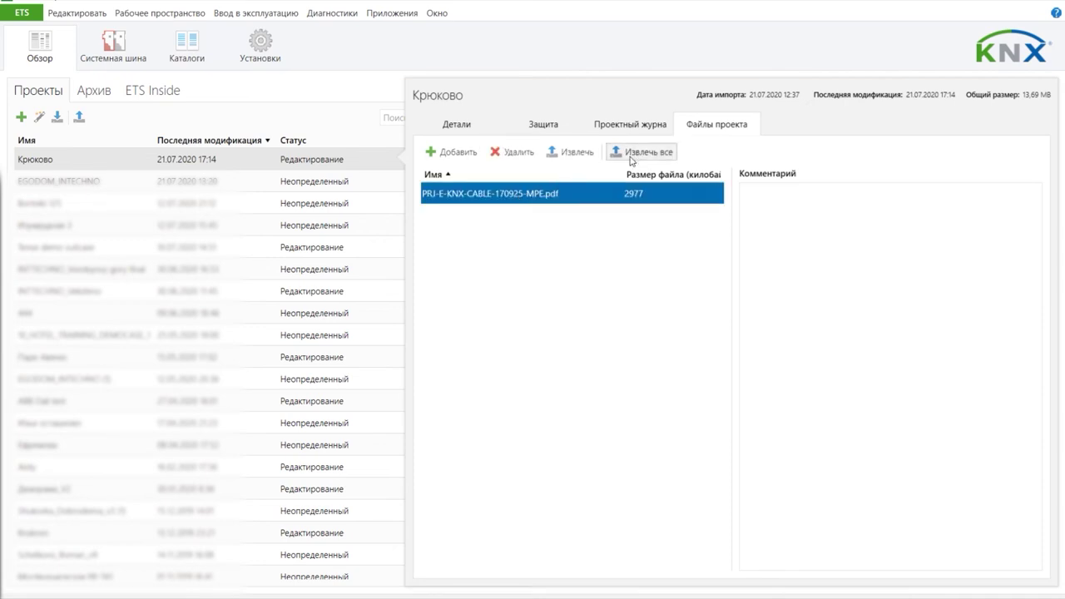
left_click(507, 153)
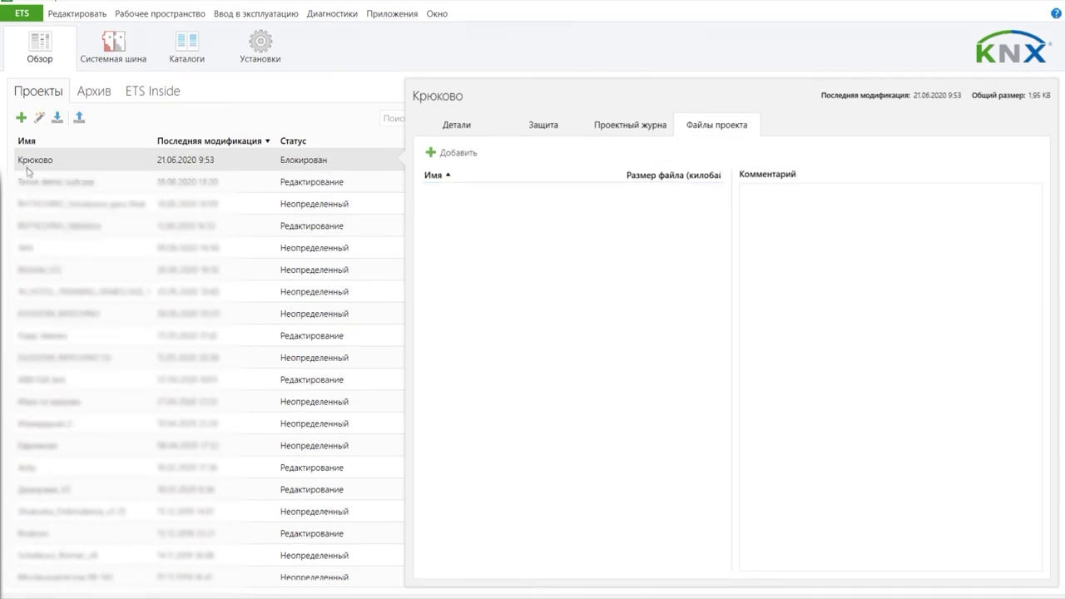
Step: Start exporting the Крюково project to a file, then cancel the export dialog
left_click(31, 162)
right_click(31, 162)
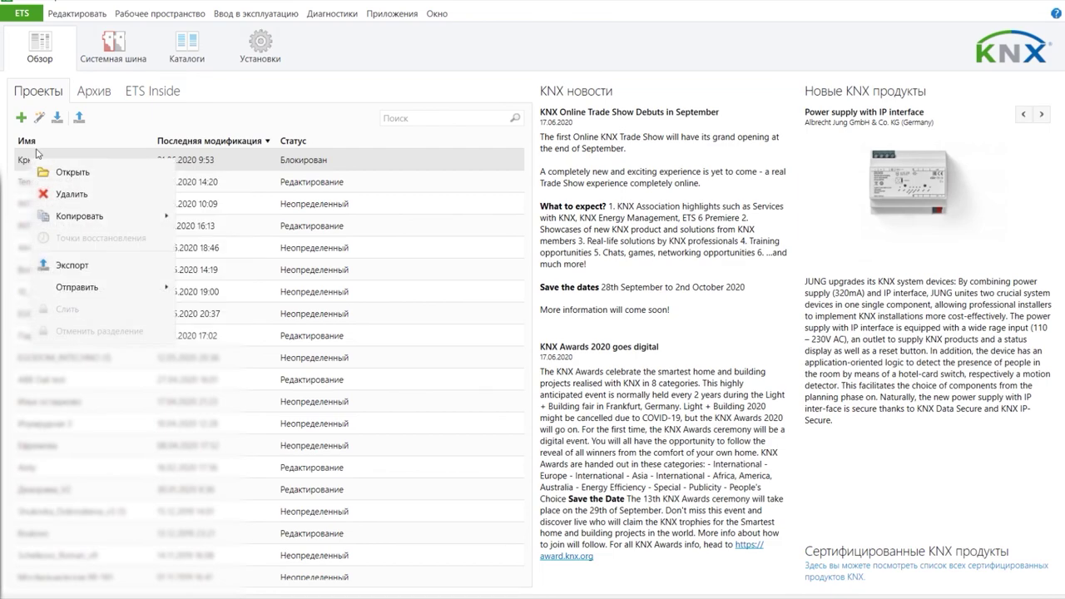
left_click(92, 126)
left_click(80, 120)
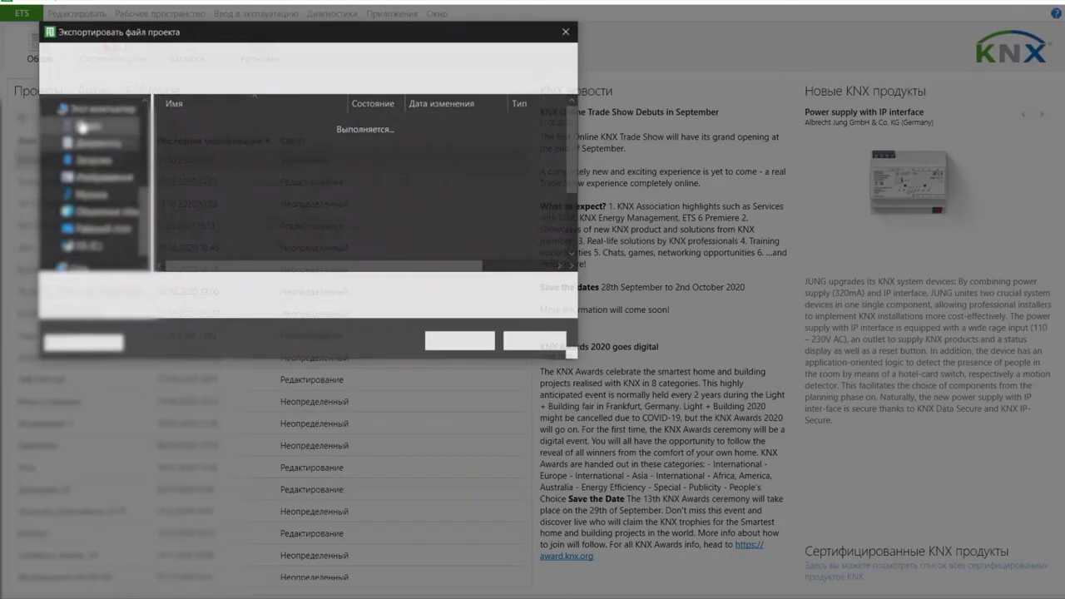
left_click(532, 345)
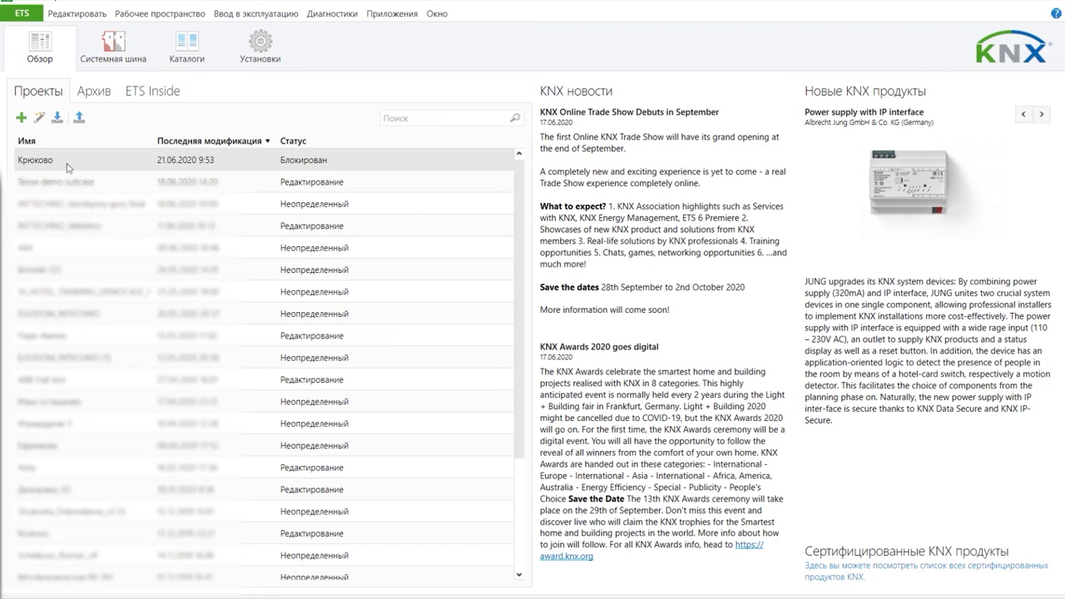
Step: Archive Крюково through its context menu's Отправить > Заархивировать command
left_click(68, 168)
left_click(65, 188)
right_click(64, 189)
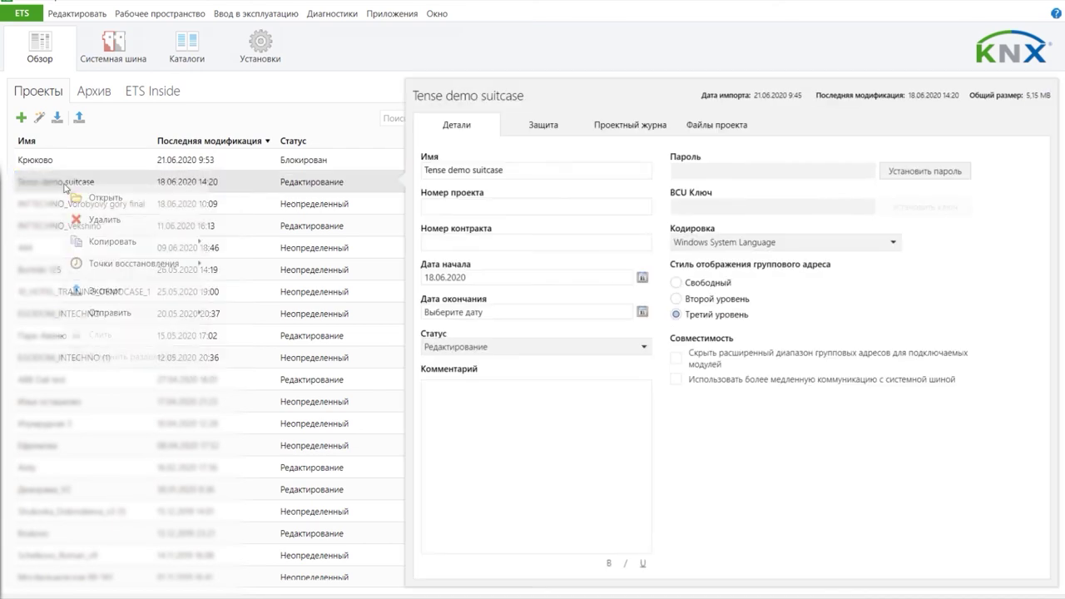
mouse_move(129, 271)
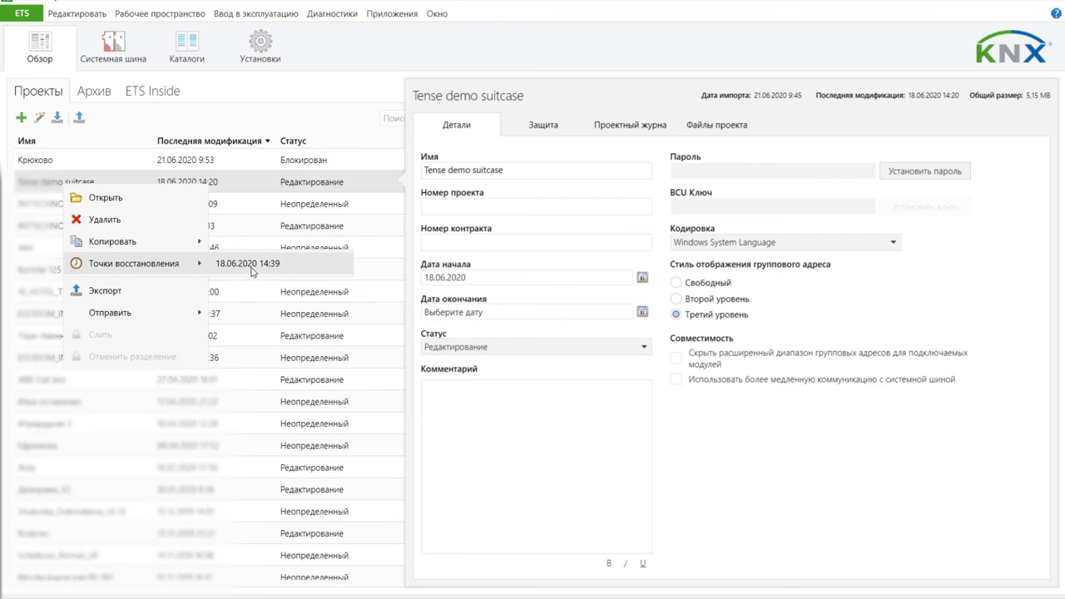
left_click(65, 164)
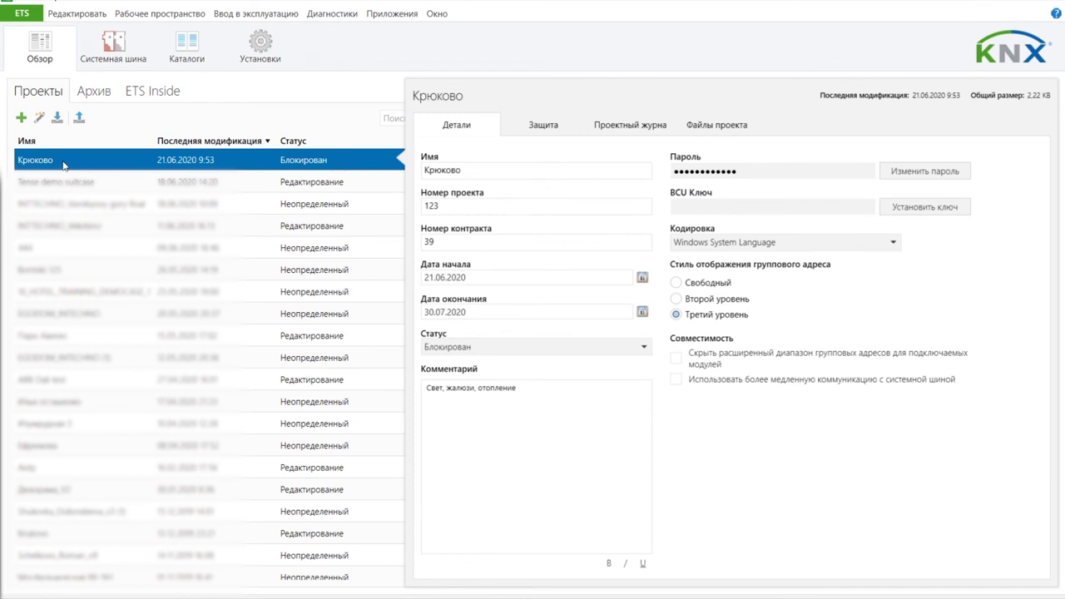
right_click(65, 165)
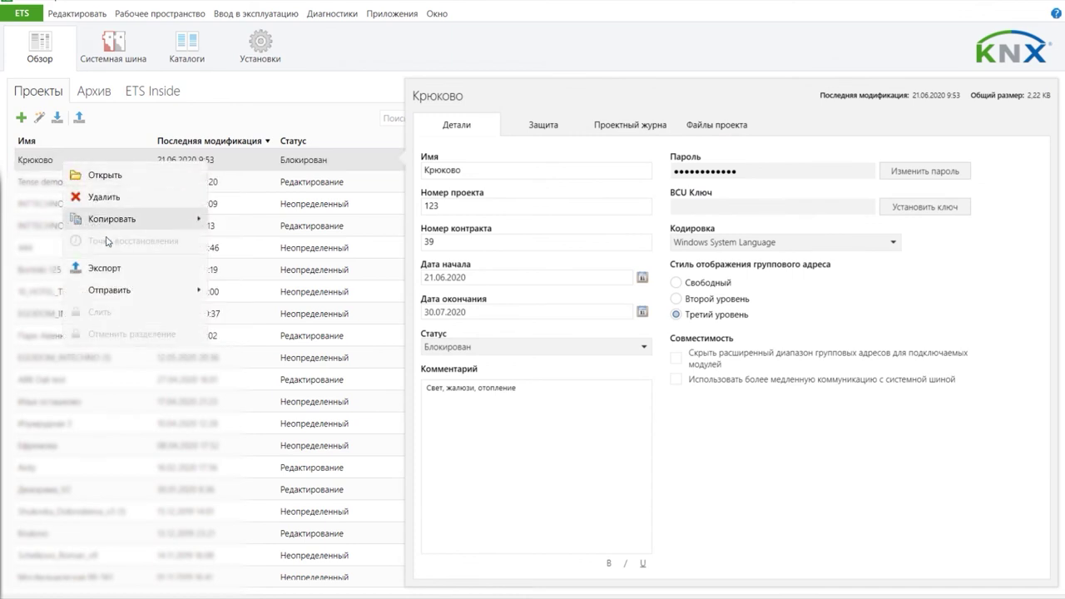
mouse_move(129, 293)
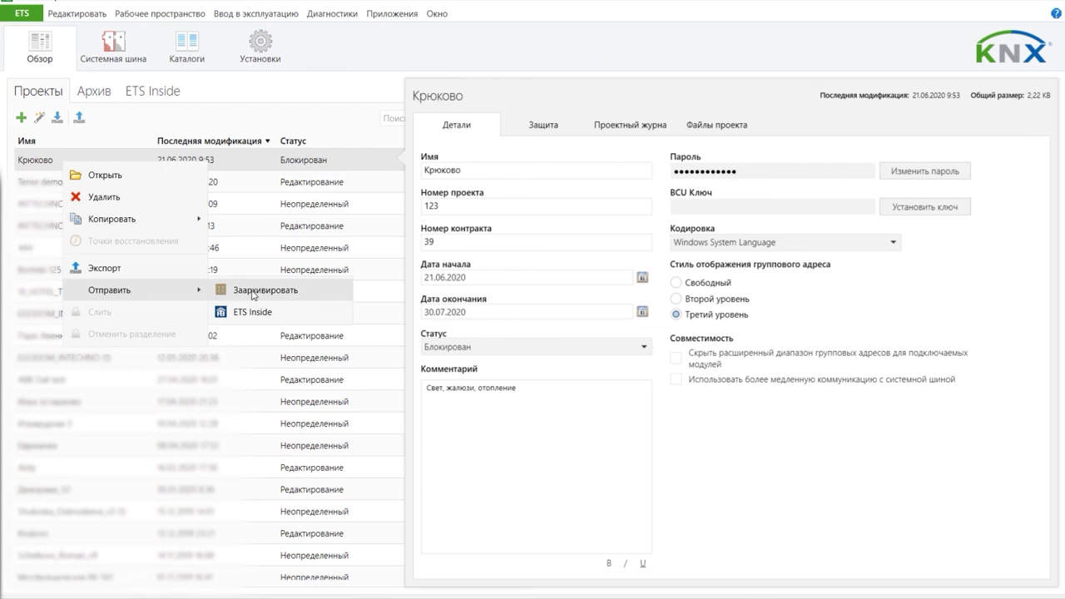
left_click(252, 293)
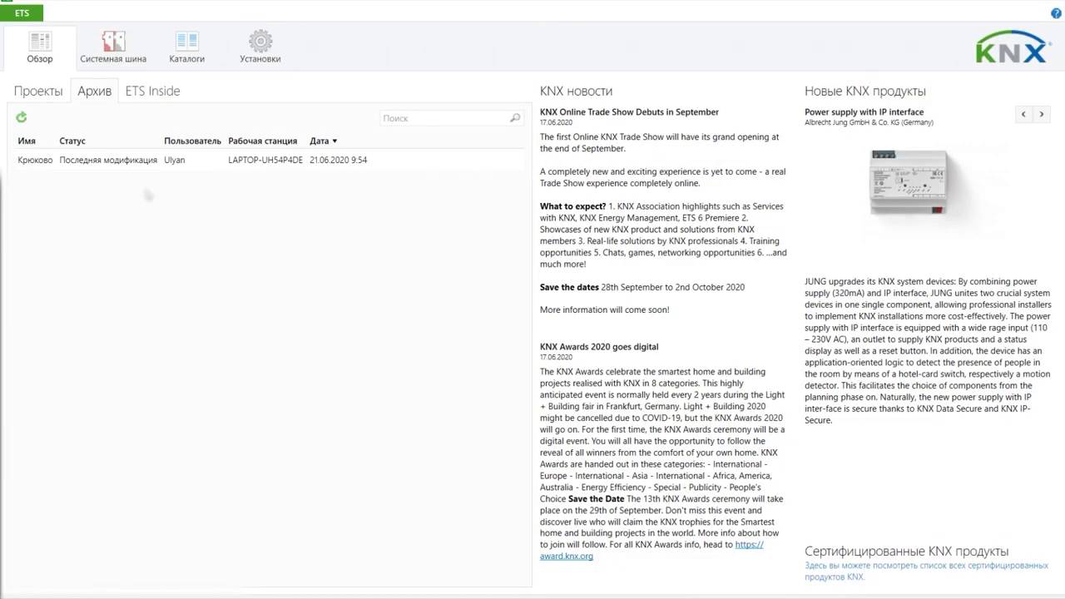
Step: Check the archived Крюково entry under Архив, then return to the Проекты list without it
left_click(84, 163)
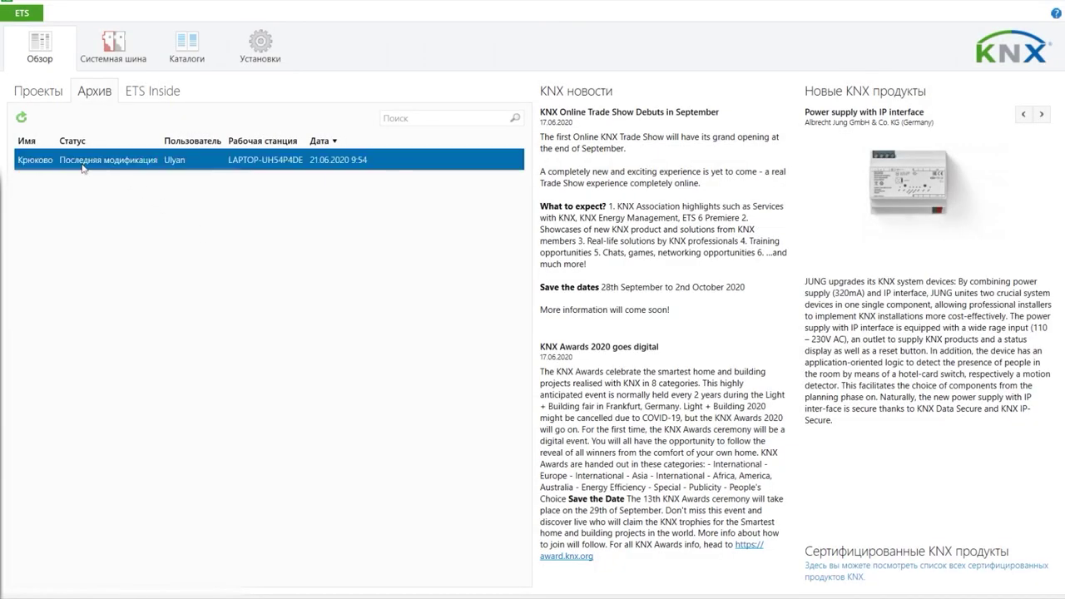
left_click(38, 92)
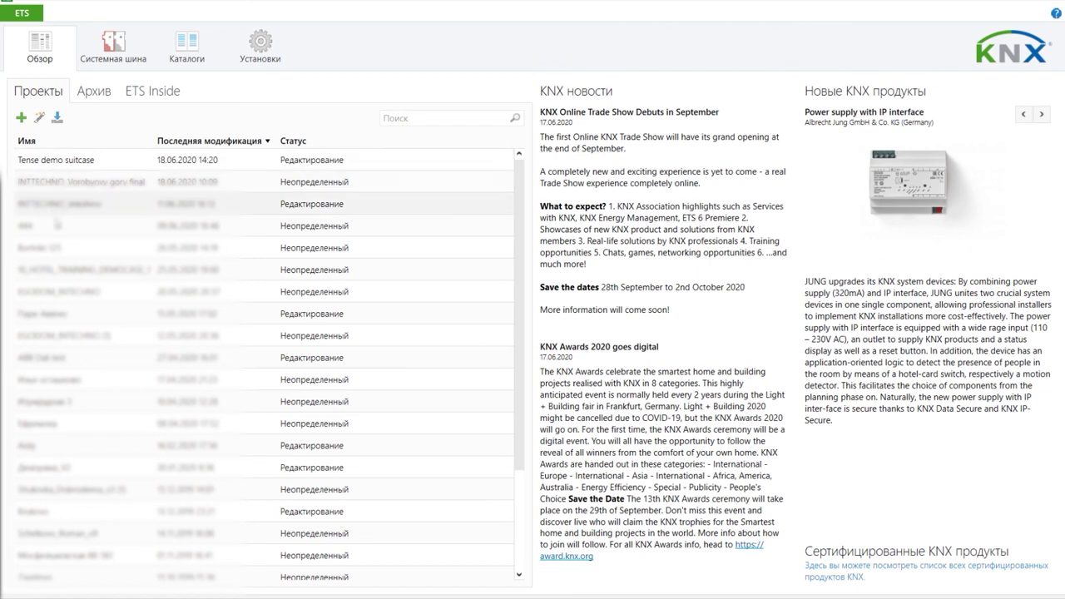
left_click(96, 94)
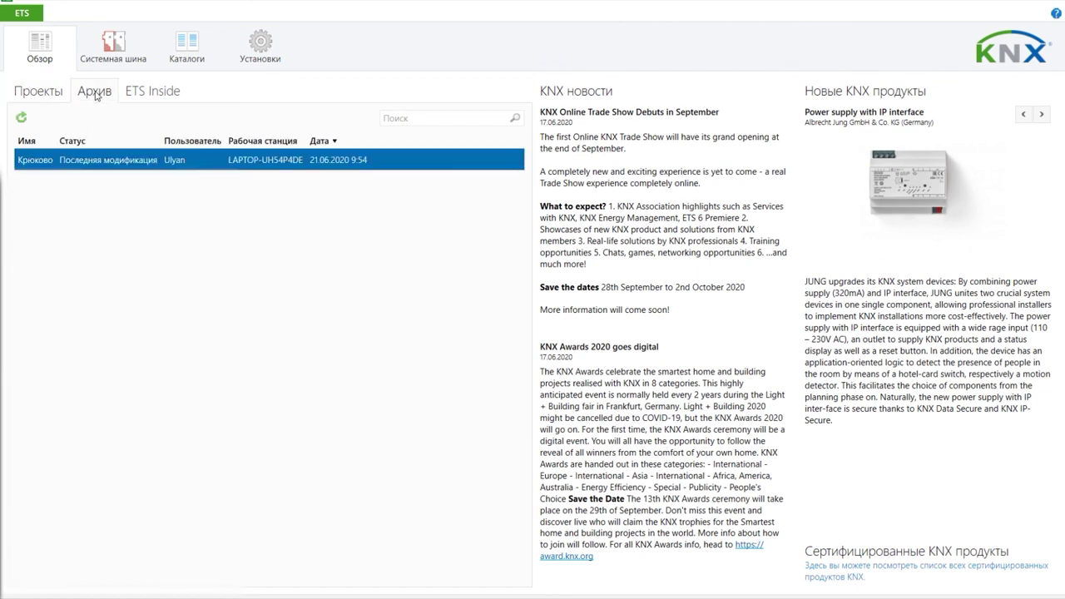
left_click(45, 93)
left_click(59, 121)
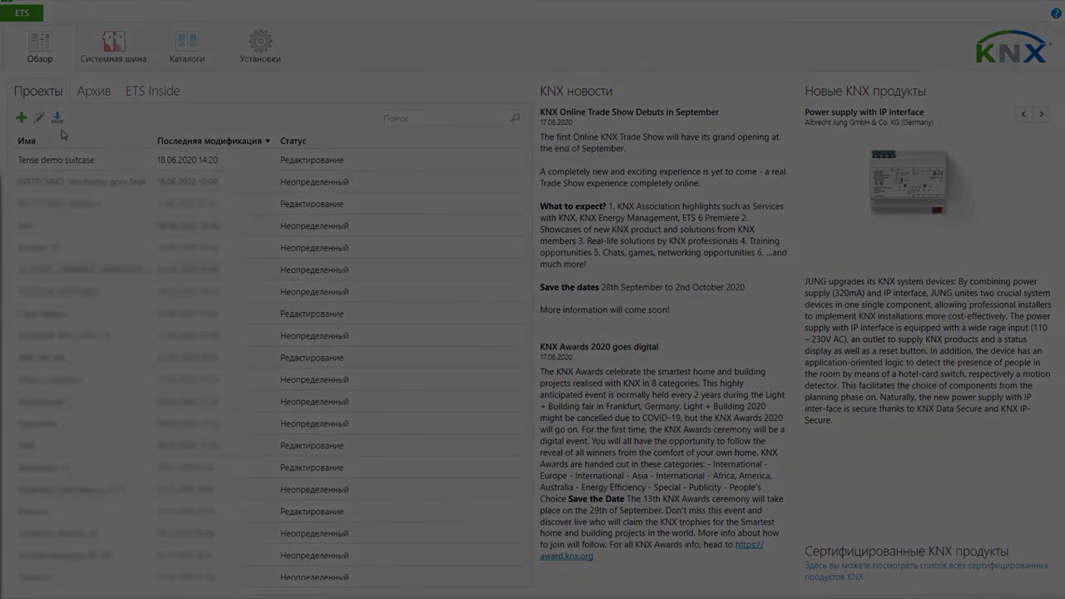